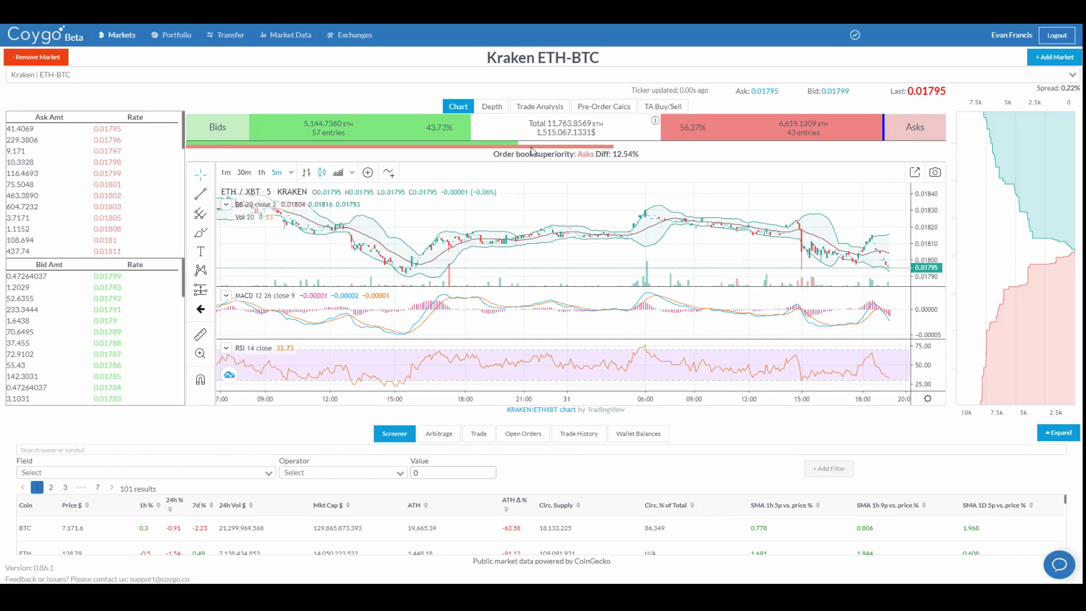
# Show the Kraken ETH-BTC depth chart and raise its max depth to 400
pyautogui.click(497, 109)
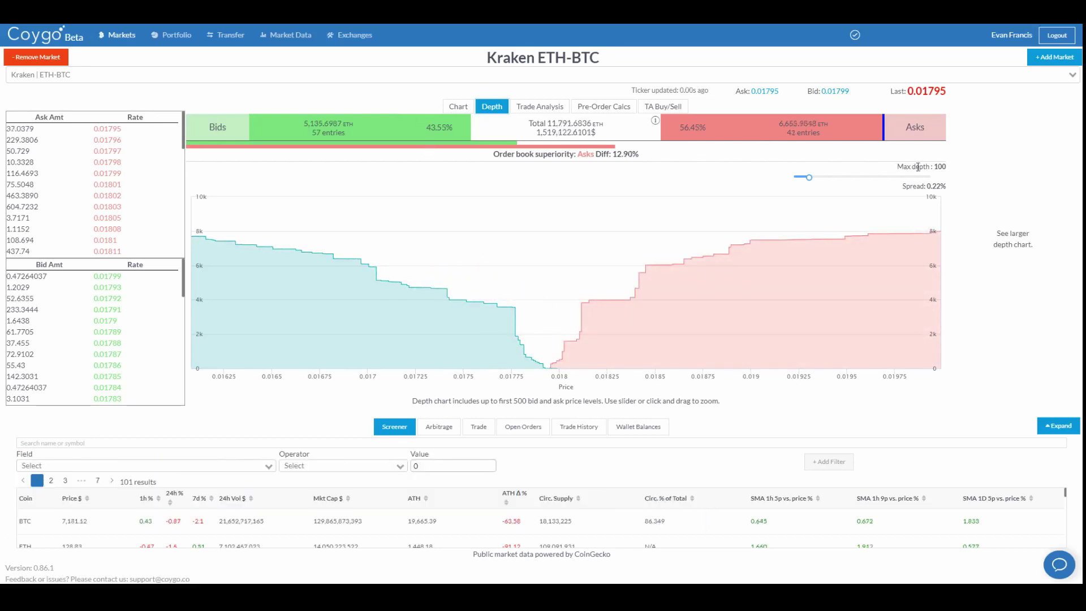
pyautogui.moveTo(809, 176)
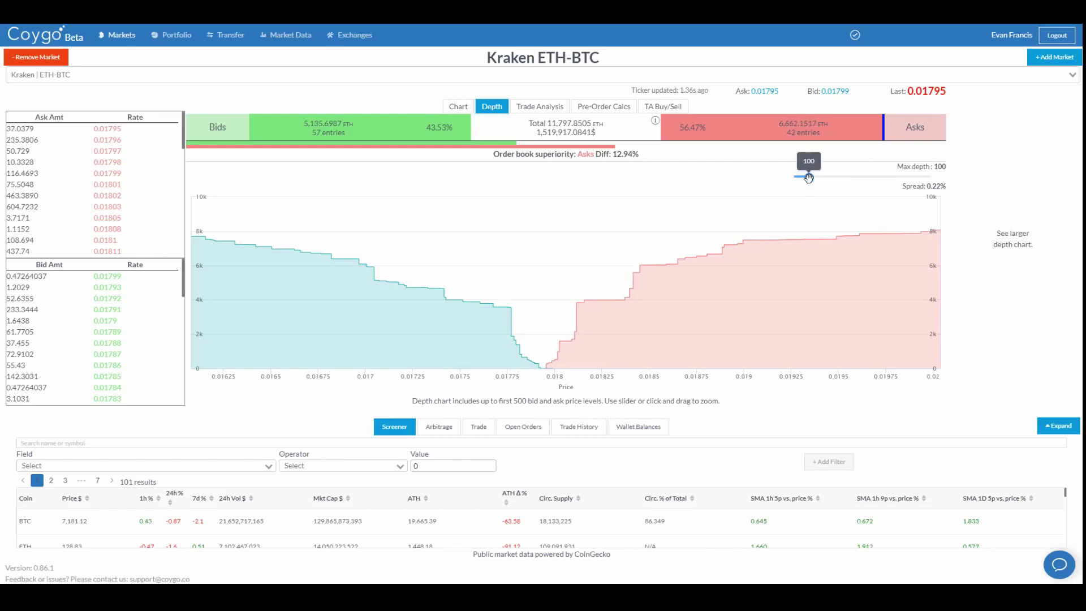
pyautogui.moveTo(809, 178)
pyautogui.mouseDown()
pyautogui.moveTo(899, 177)
pyautogui.moveTo(809, 177)
pyautogui.mouseUp()
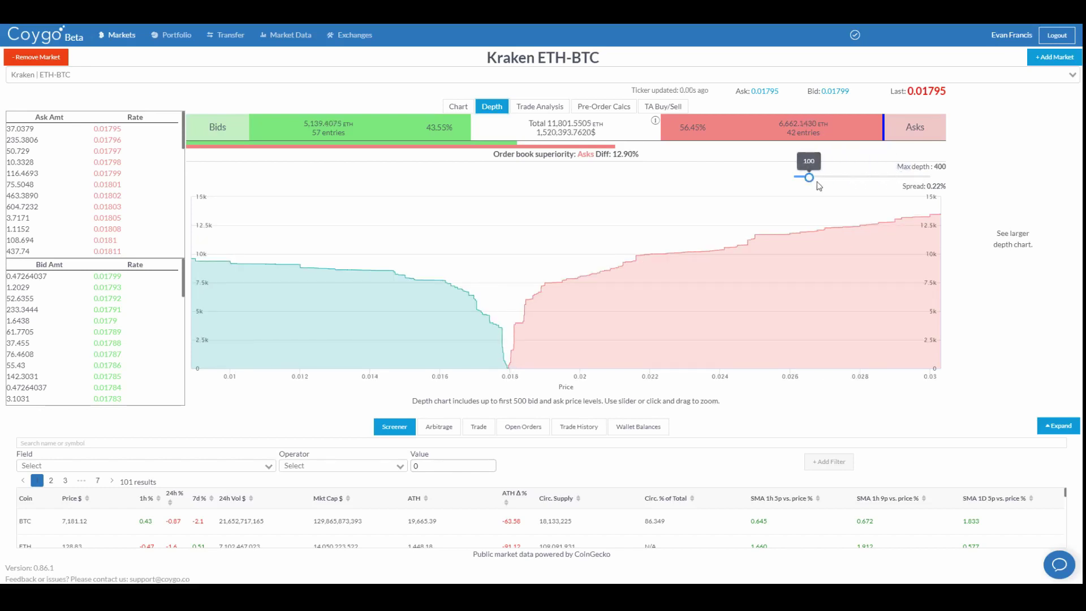
# Show the trade analysis for Kraken ETH-BTC and set the number of recent trades to 500
pyautogui.click(539, 110)
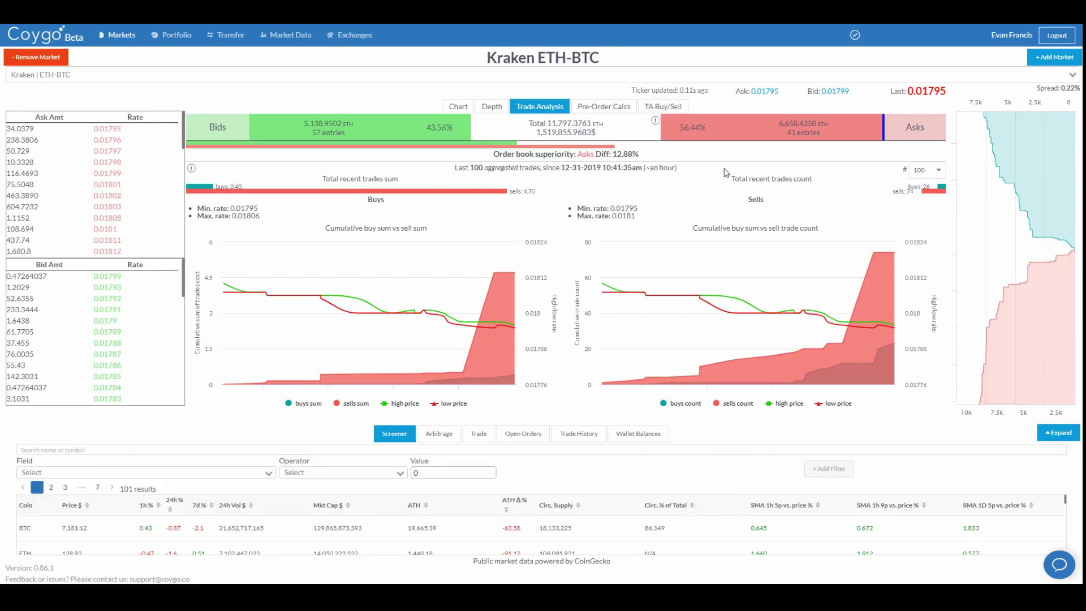
pyautogui.click(930, 172)
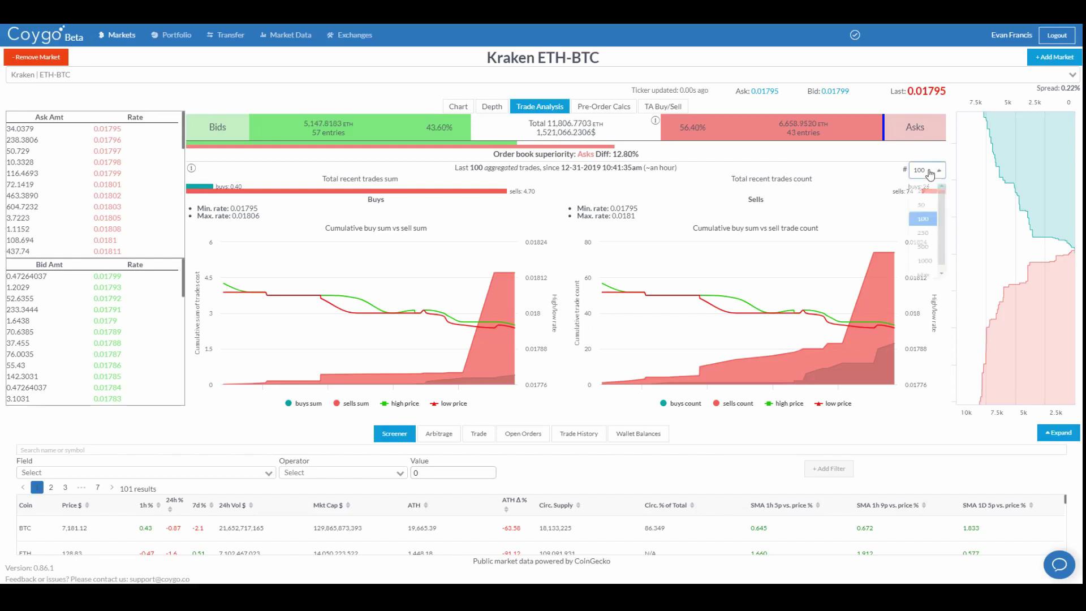
pyautogui.click(922, 247)
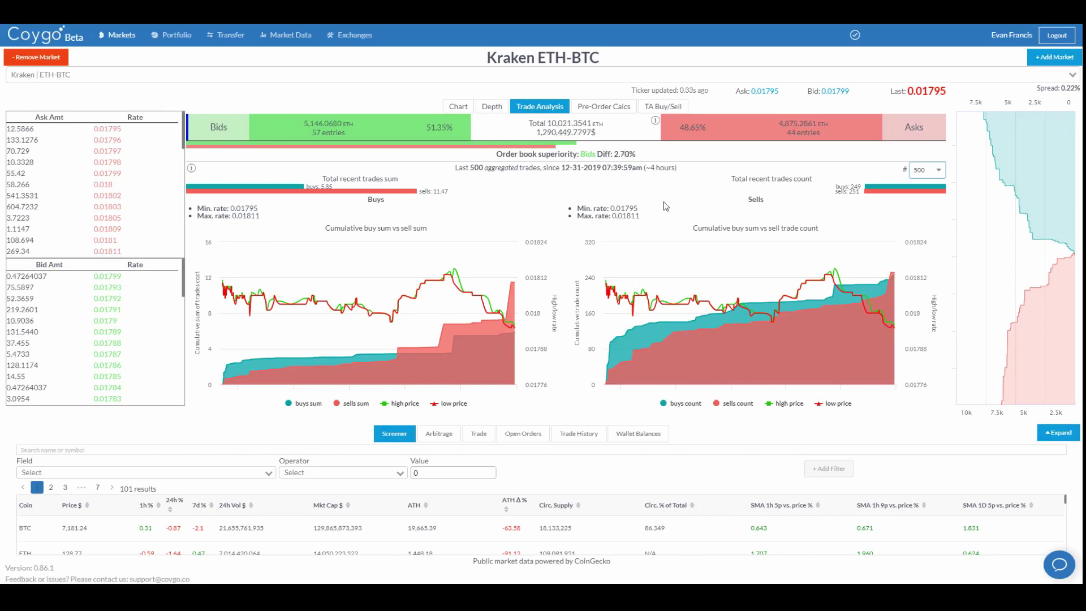
# Calculate a pre-order purchase of 1000 ETH and examine its total cost and average rate difference
pyautogui.click(600, 112)
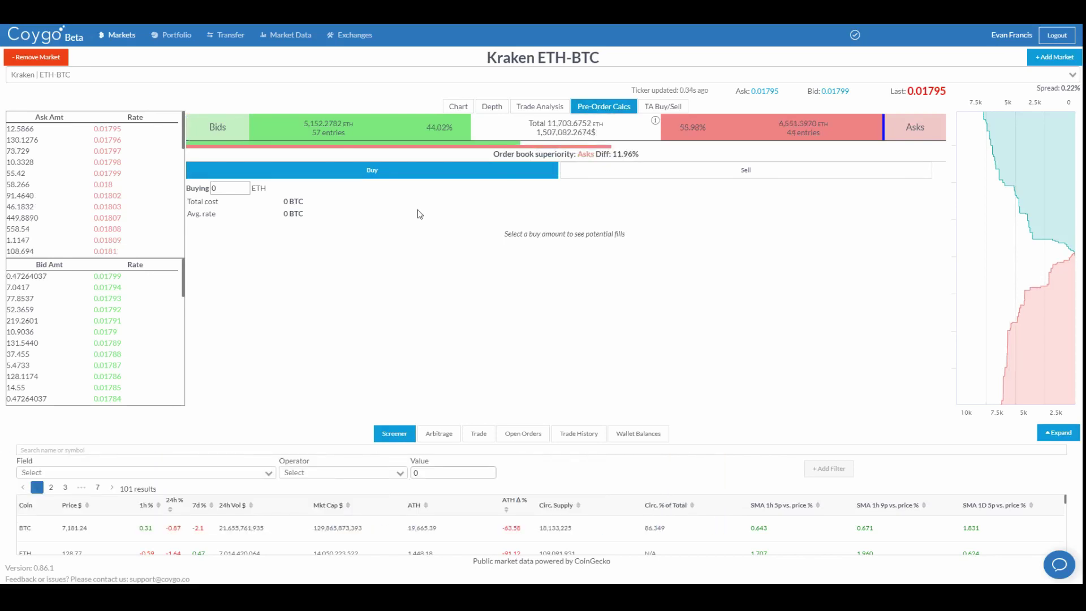
pyautogui.doubleClick(223, 187)
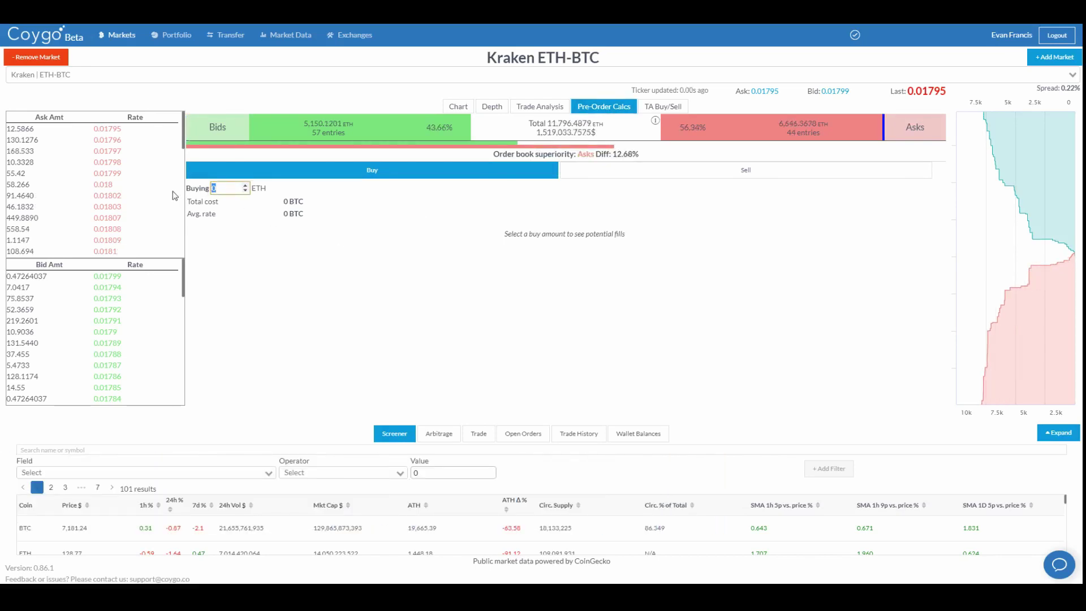
pyautogui.write('1000')
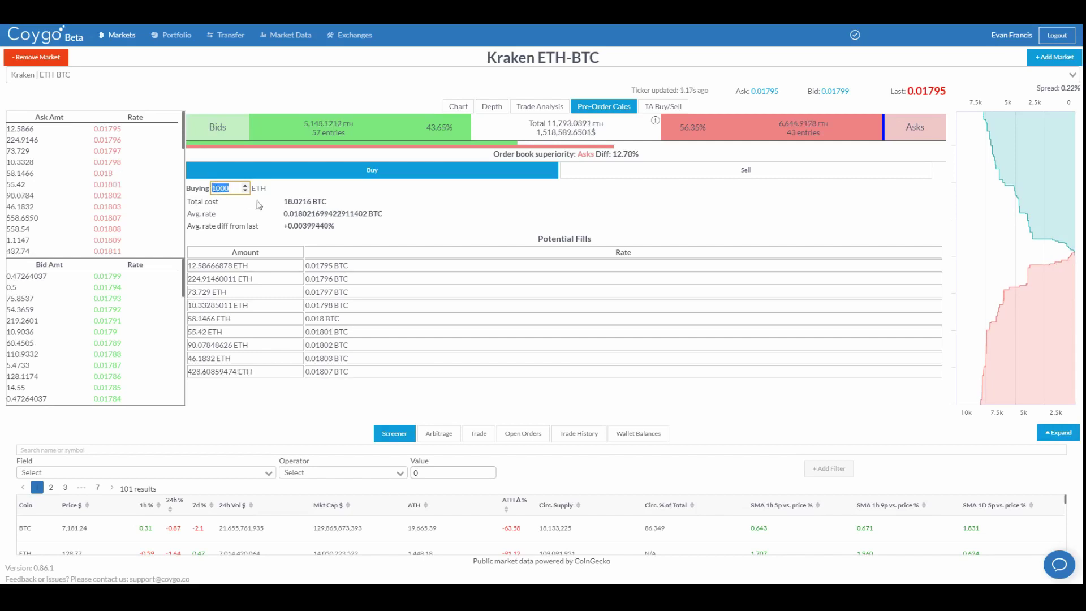
pyautogui.moveTo(285, 199); pyautogui.dragTo(310, 198)
pyautogui.click(307, 195)
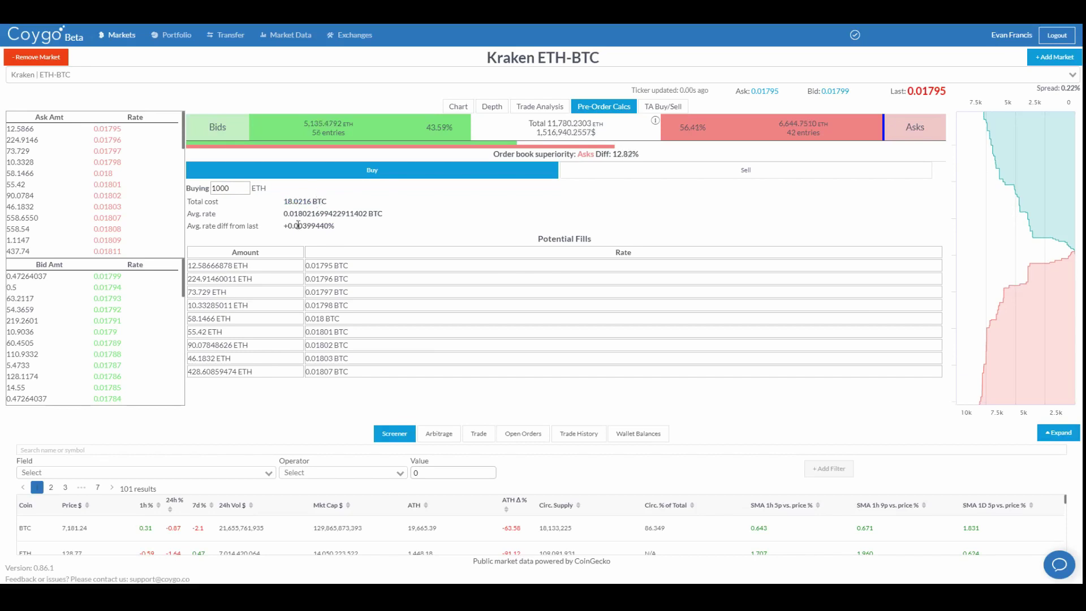
pyautogui.moveTo(285, 228); pyautogui.dragTo(303, 229)
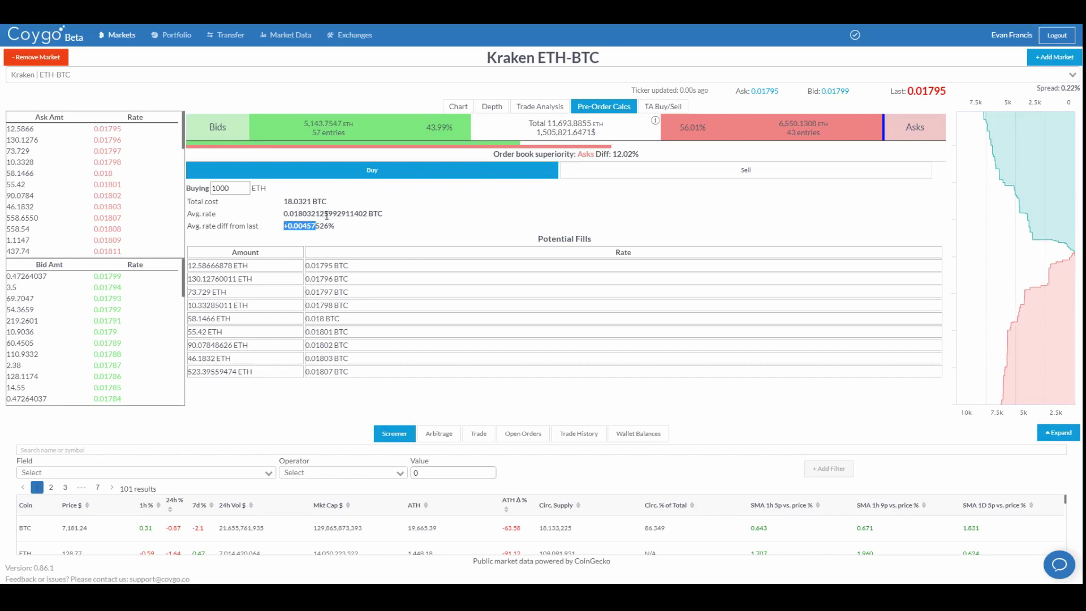
pyautogui.click(323, 215)
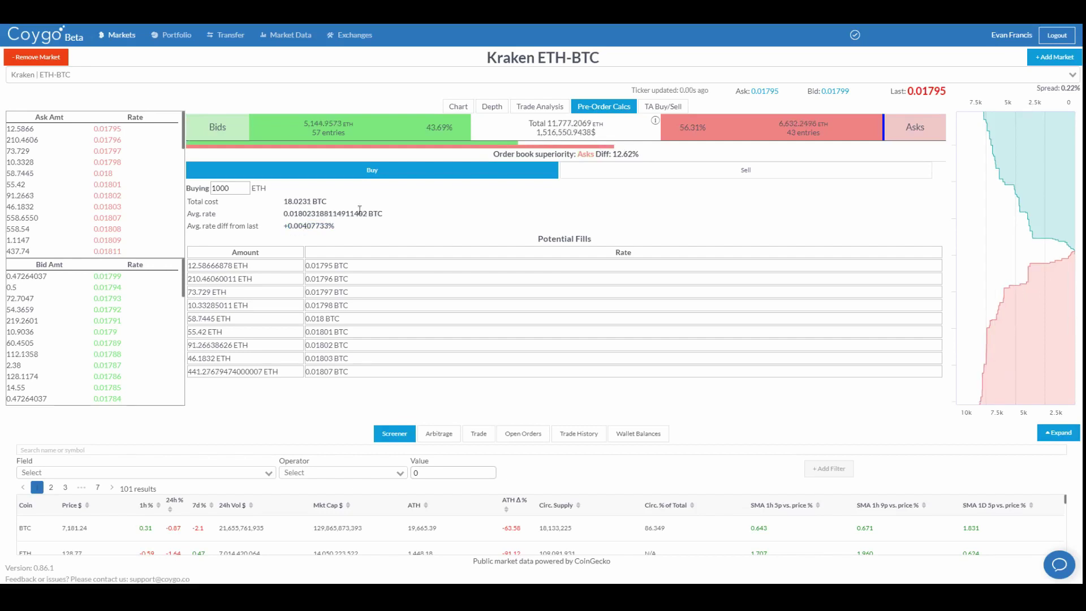
# Calculate the potential fills for selling 1000 ETH in the pre-order calculations
pyautogui.click(688, 177)
pyautogui.click(194, 188)
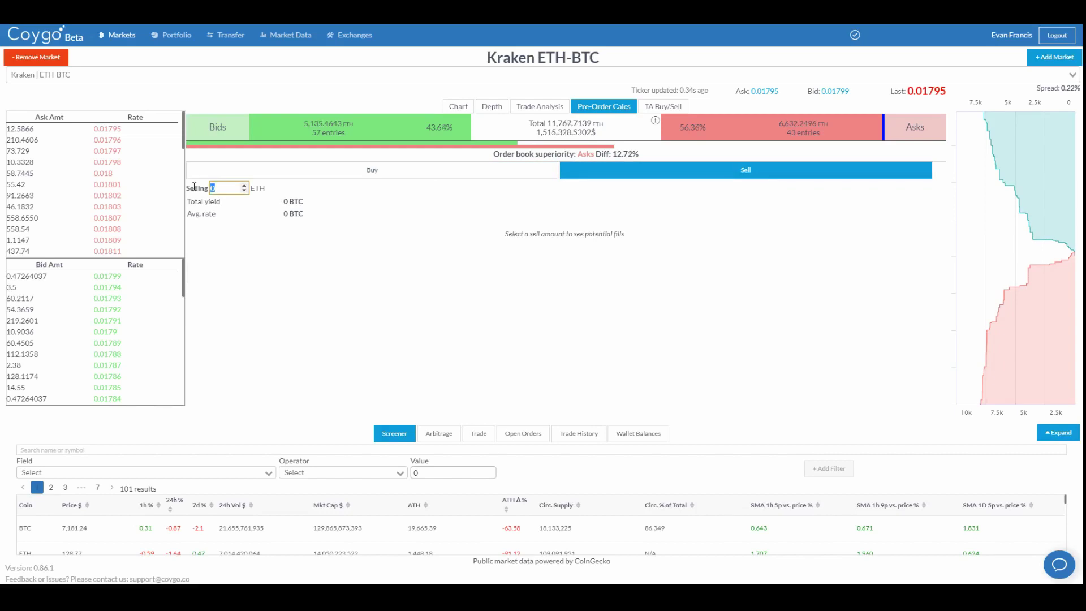
pyautogui.write('1000')
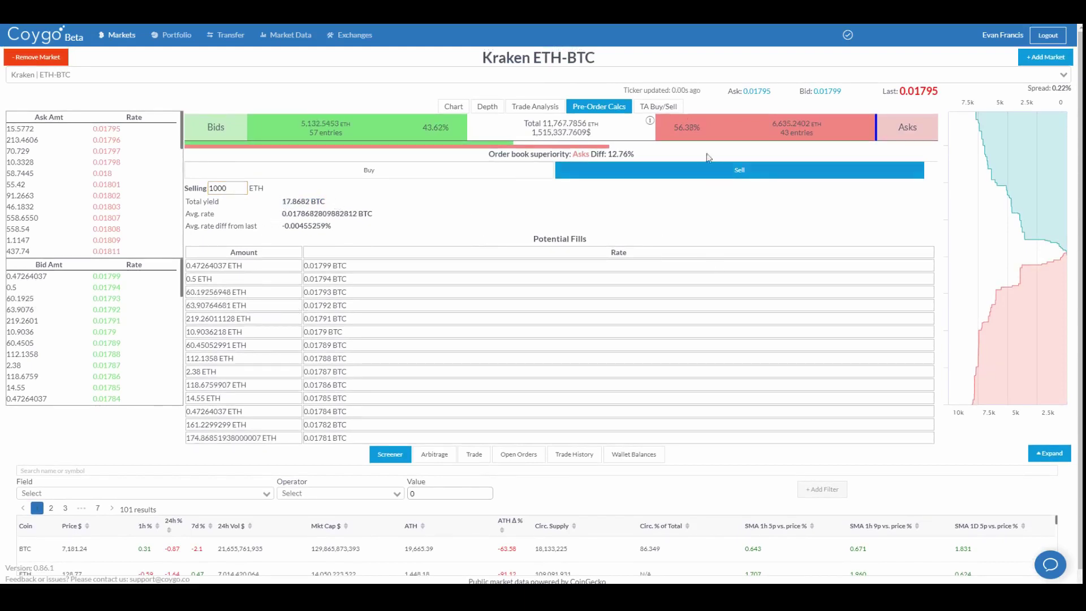
# Check the technical analysis buy/sell gauge for the market and return to the price chart
pyautogui.click(657, 110)
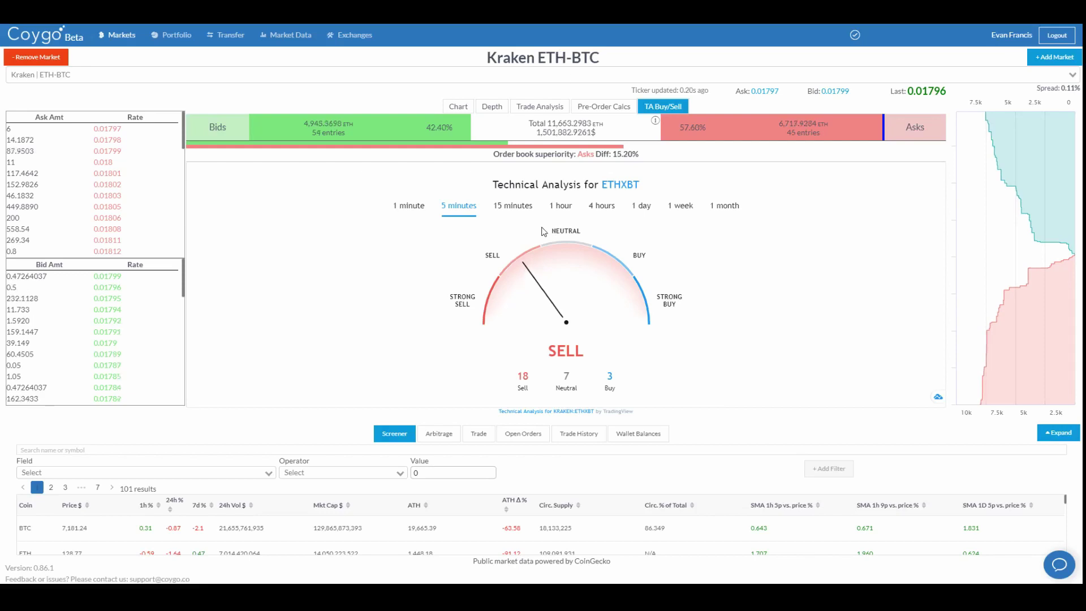
pyautogui.click(466, 113)
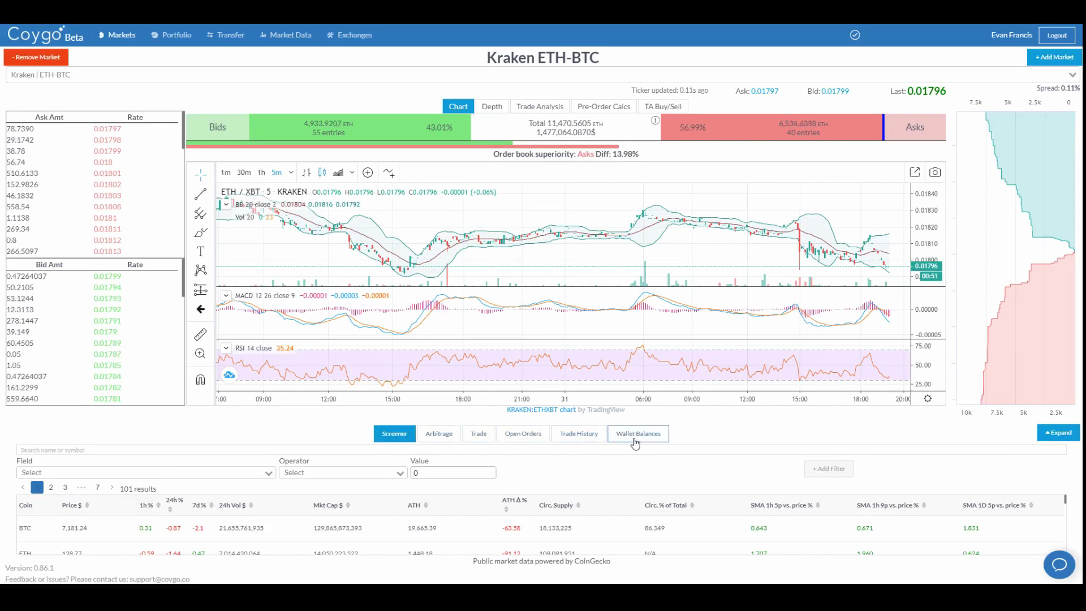
# Enlarge the screener area and add a filter for Price Change 24h <= -2
pyautogui.click(1046, 440)
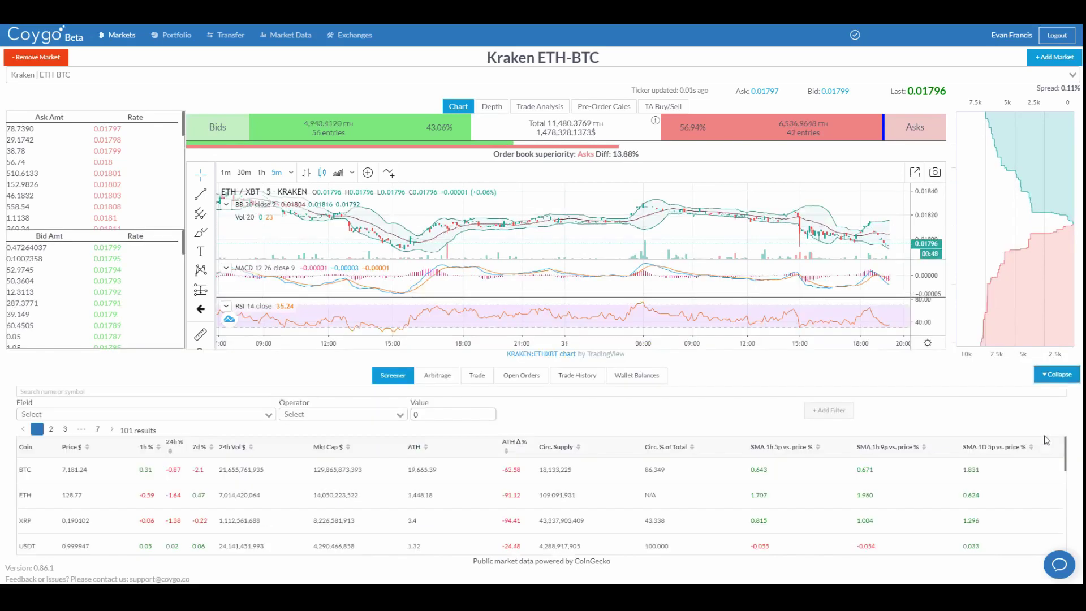
pyautogui.click(151, 416)
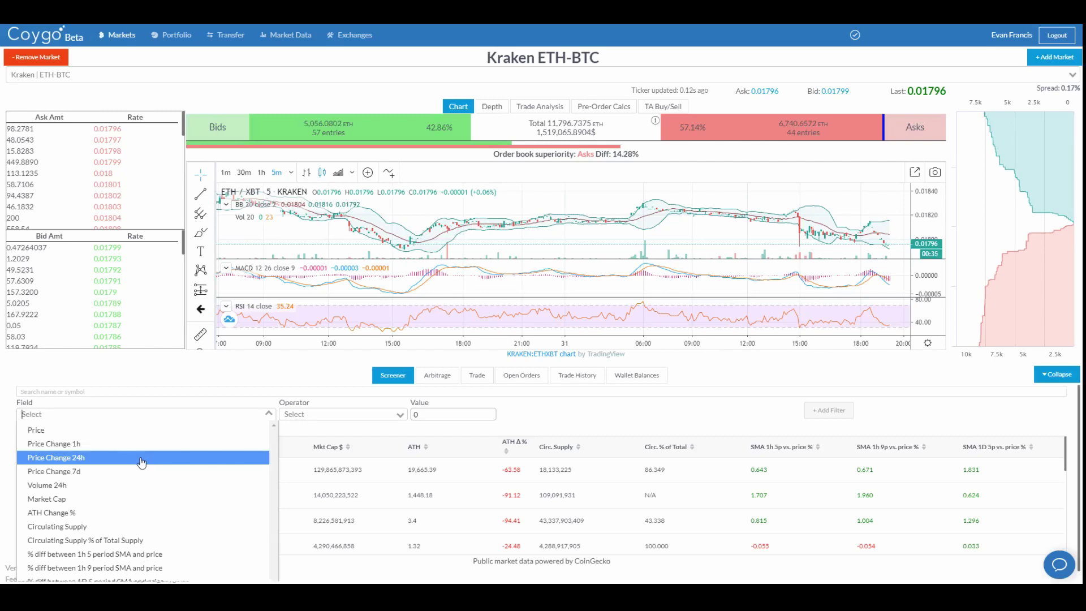
pyautogui.scroll(-1, 136, 466)
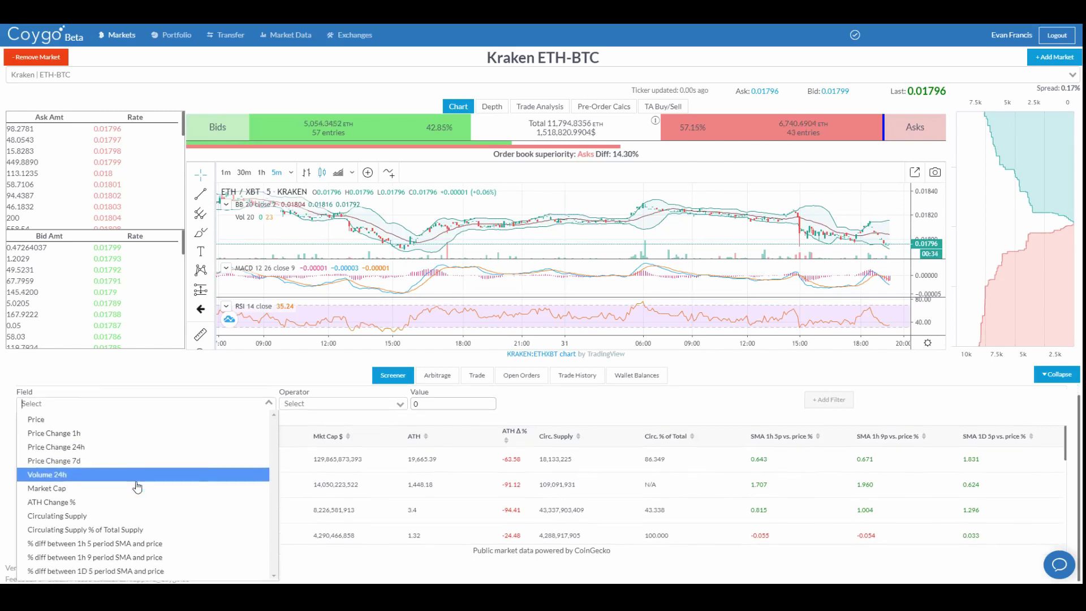
pyautogui.click(91, 455)
pyautogui.click(315, 415)
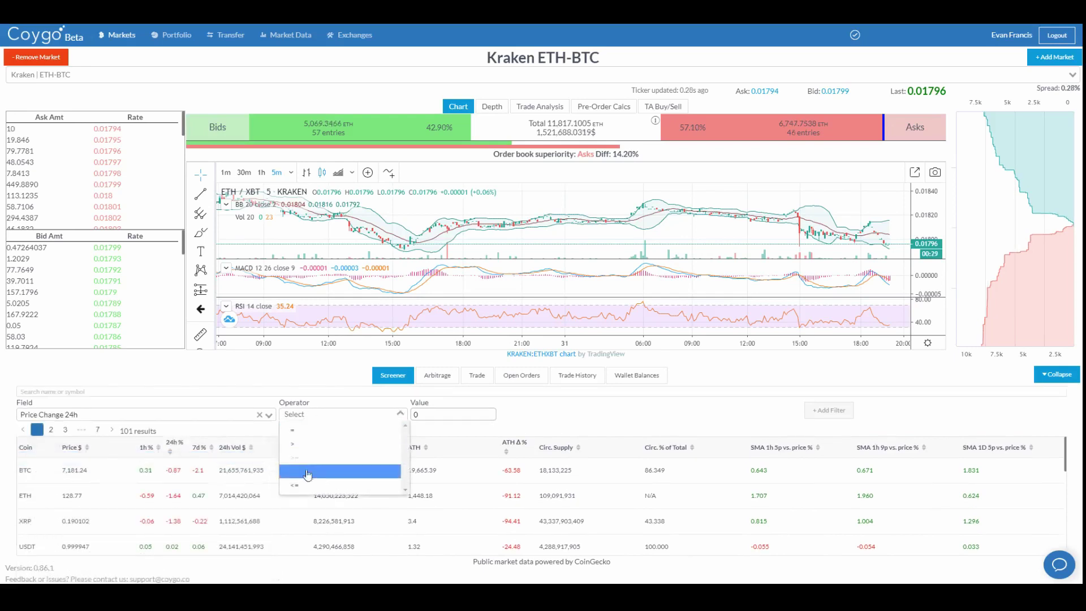
pyautogui.click(295, 485)
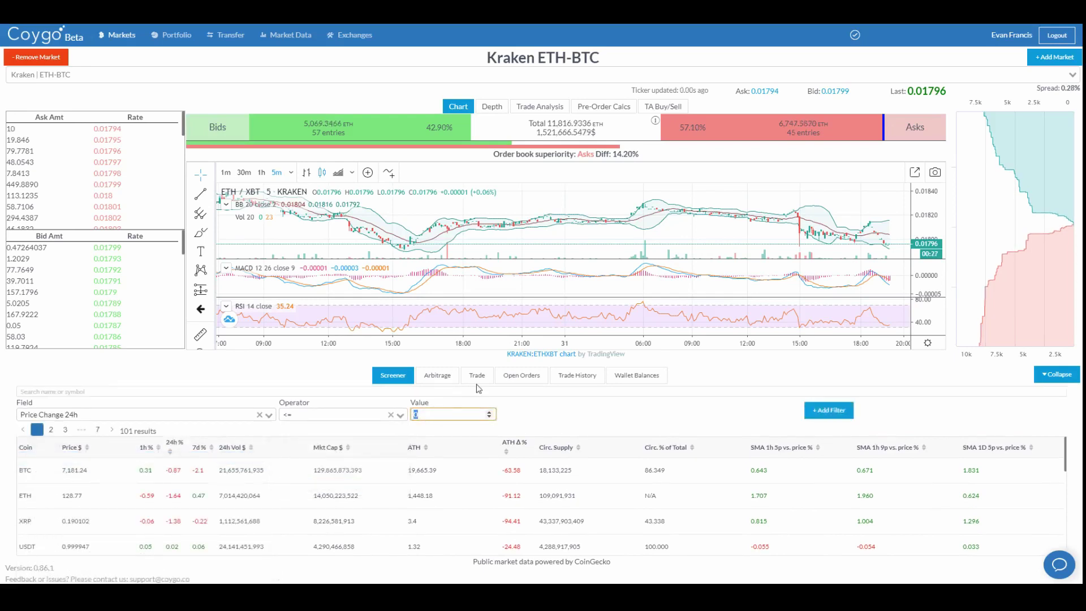
pyautogui.click(840, 418)
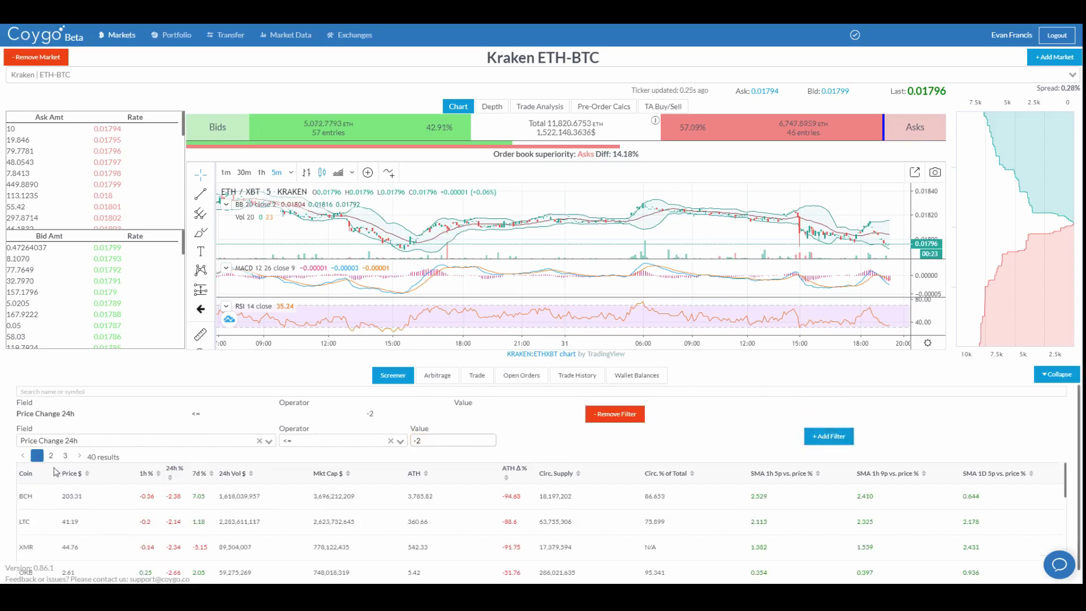
# Add a second screener filter for Volume 24h >= 1000000
pyautogui.click(62, 441)
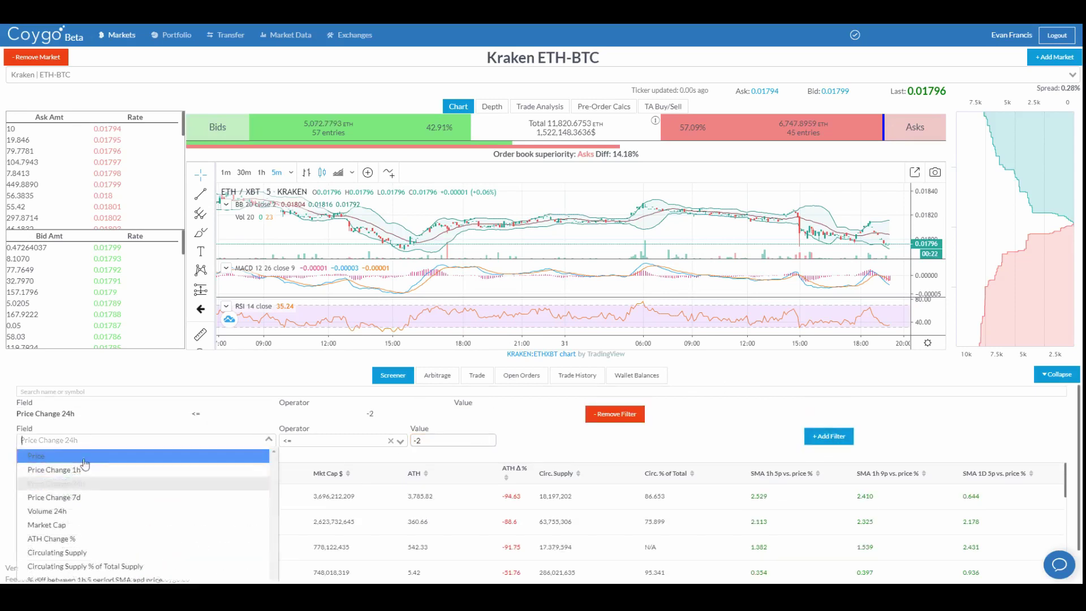
pyautogui.click(71, 519)
pyautogui.click(328, 441)
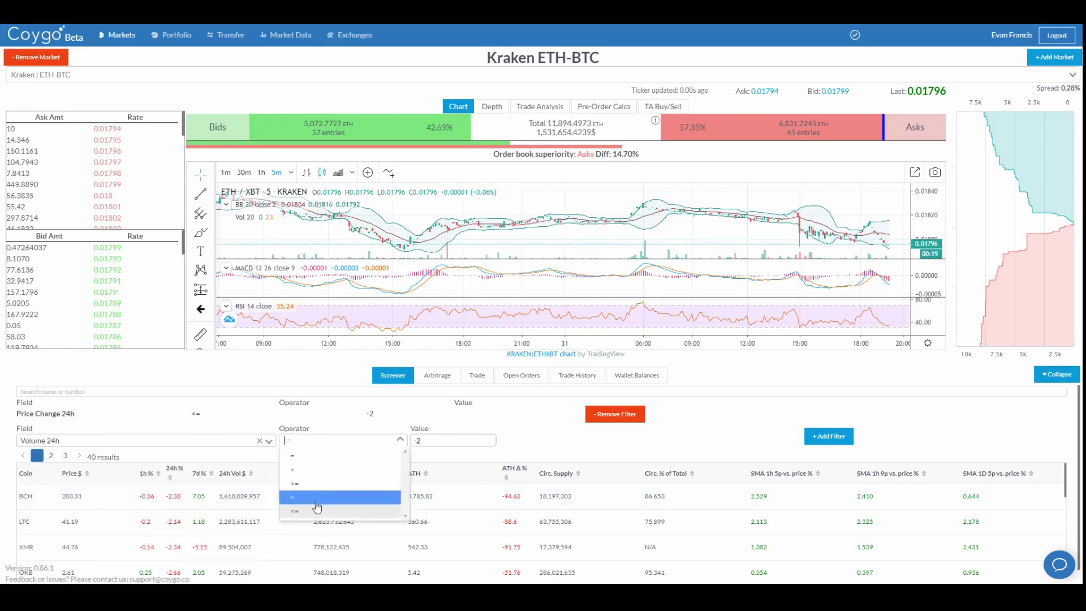
pyautogui.click(300, 484)
pyautogui.press('Tab')
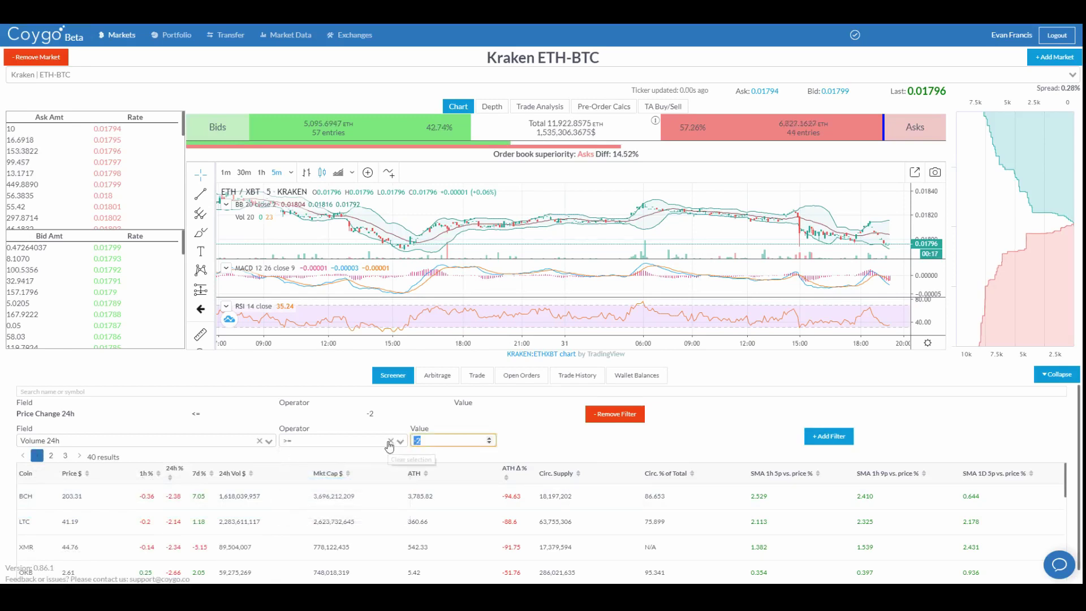
pyautogui.write('1000')
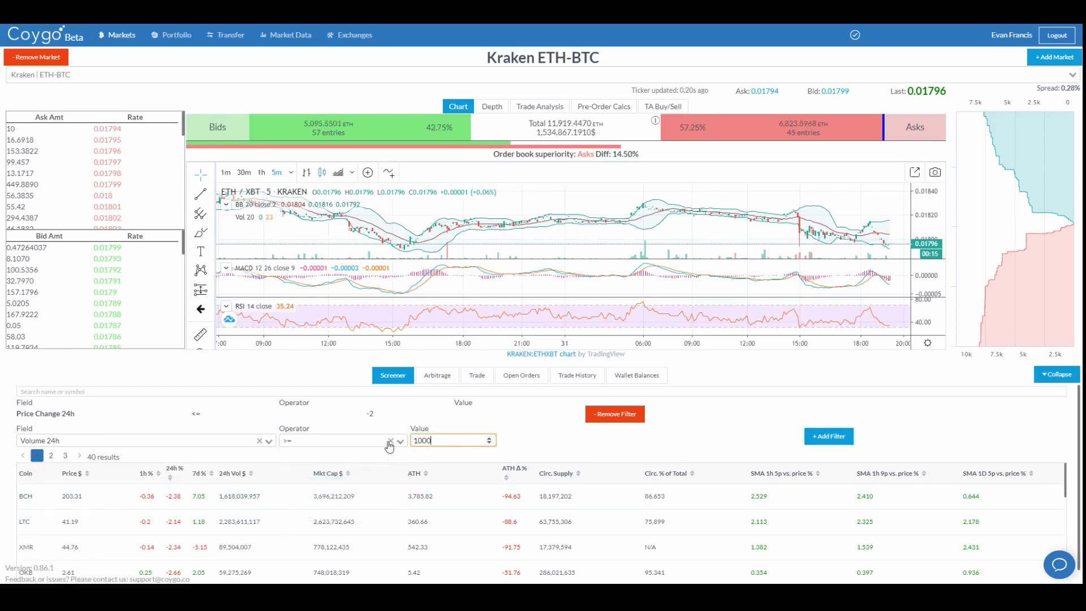
pyautogui.write('000')
pyautogui.click(829, 437)
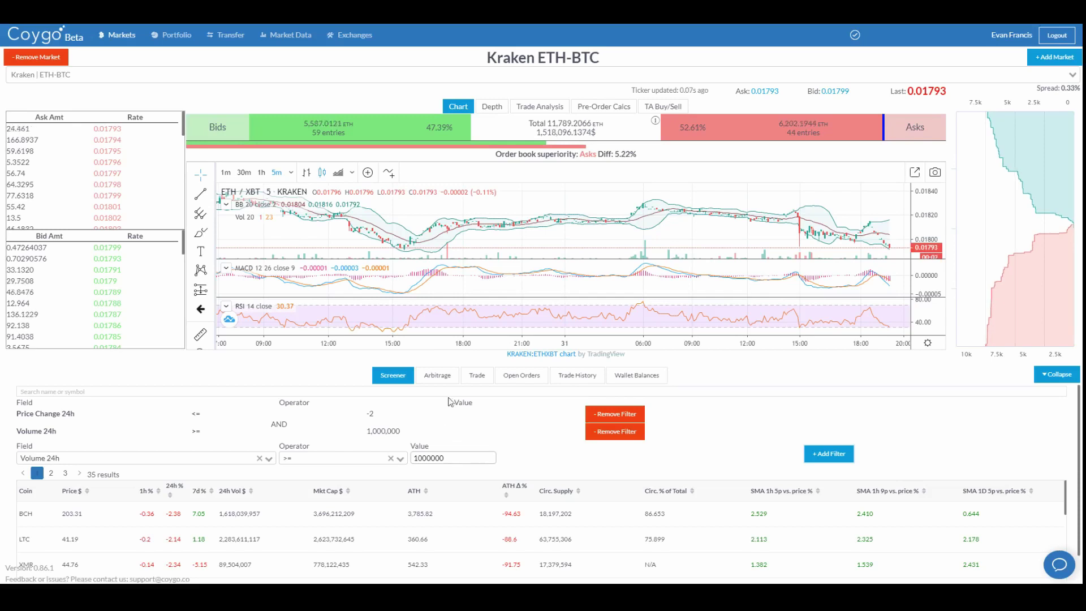
# Examine the ETH-BTC arbitrage matrix, checking the percentages for buying on Binance or Kraken and selling on Gemini
pyautogui.click(444, 378)
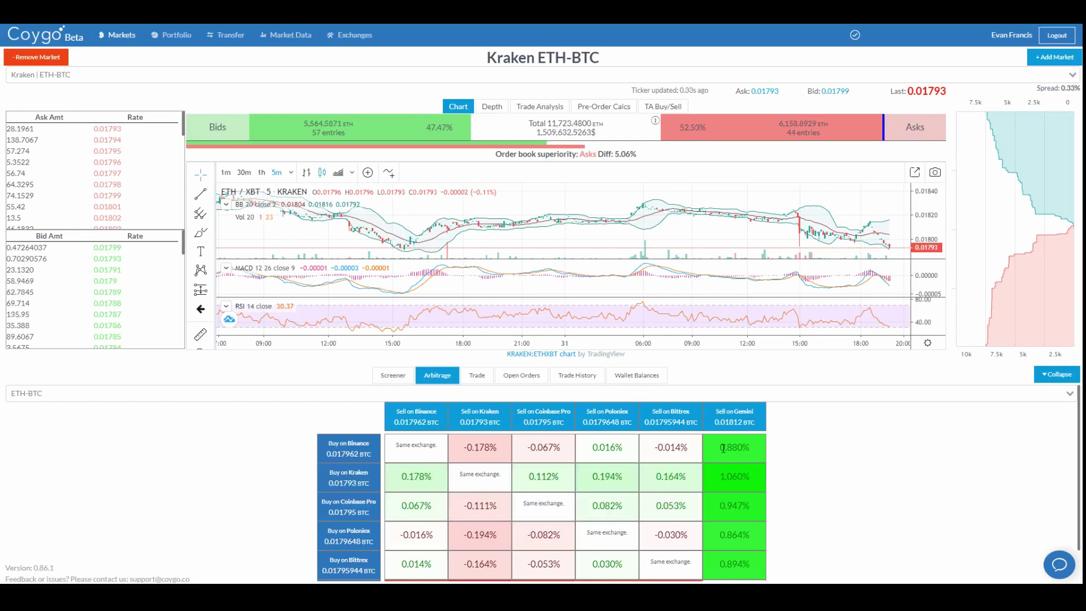
pyautogui.moveTo(721, 447); pyautogui.dragTo(761, 445)
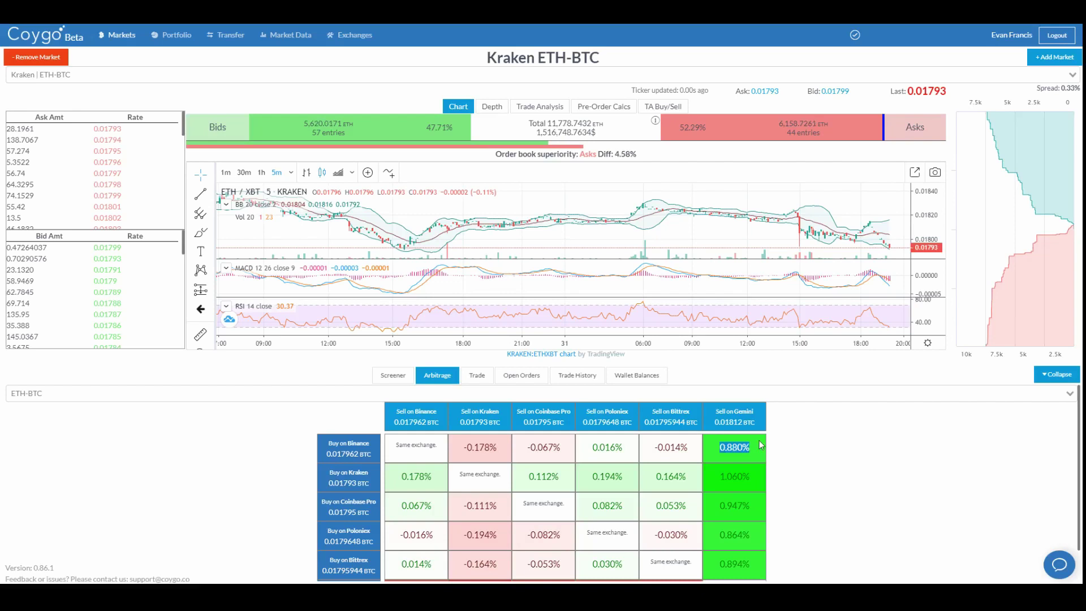
pyautogui.doubleClick(730, 475)
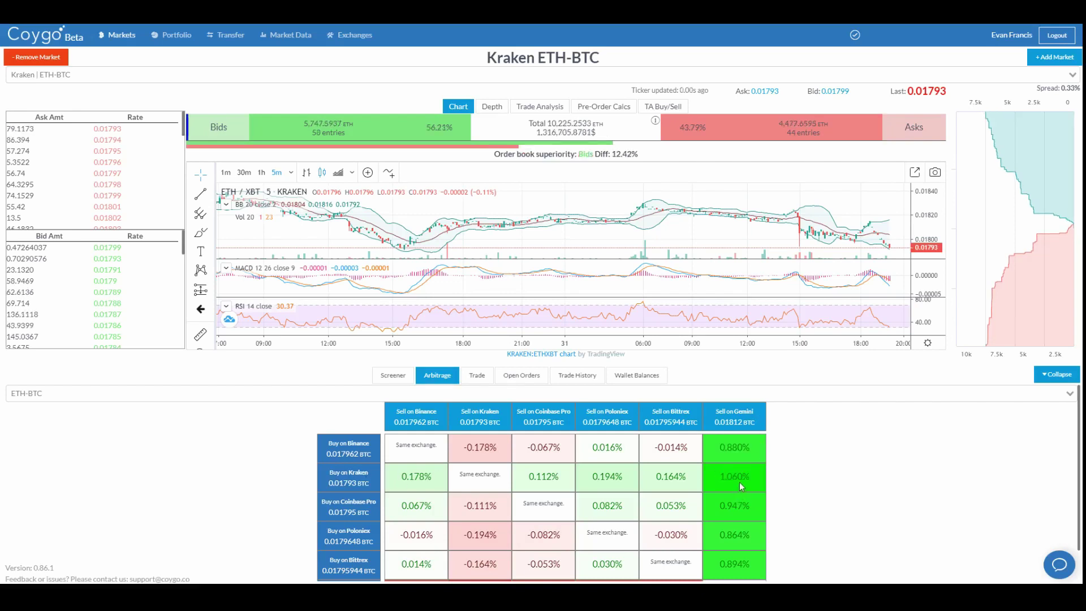
# Fill in a limit order to buy ETH with BTC at the last rate for about $1000
pyautogui.click(476, 379)
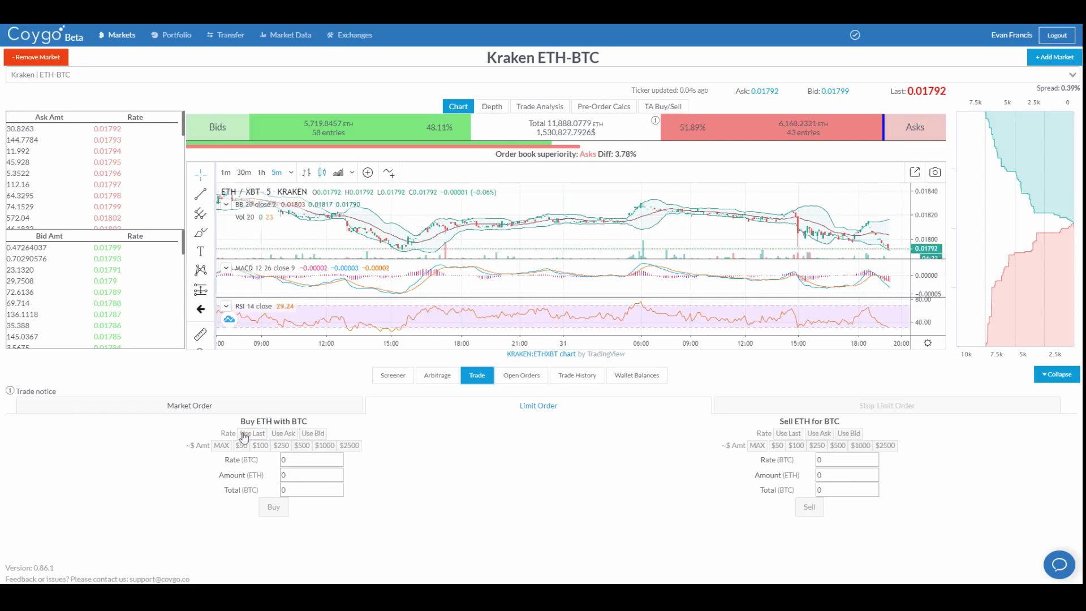
pyautogui.click(246, 435)
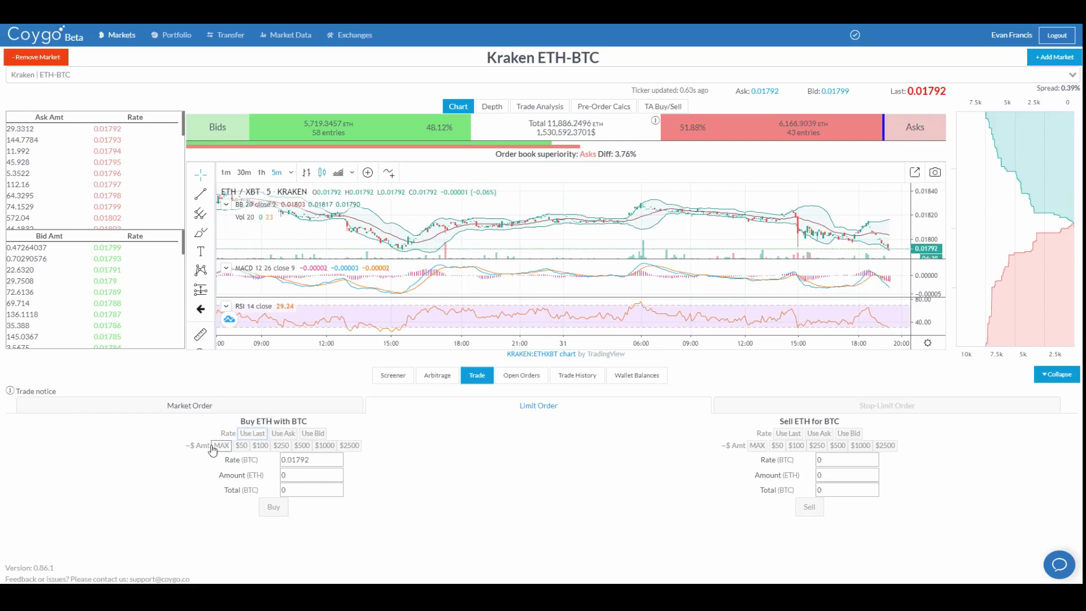
pyautogui.click(316, 450)
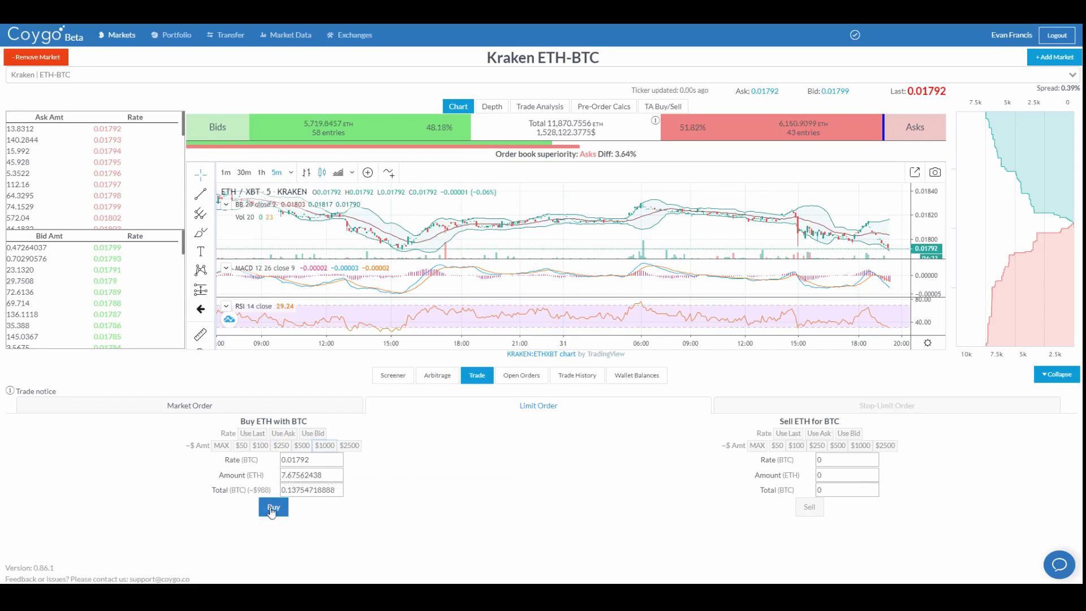
# Show the open orders filtered to the Kraken exchange
pyautogui.click(518, 378)
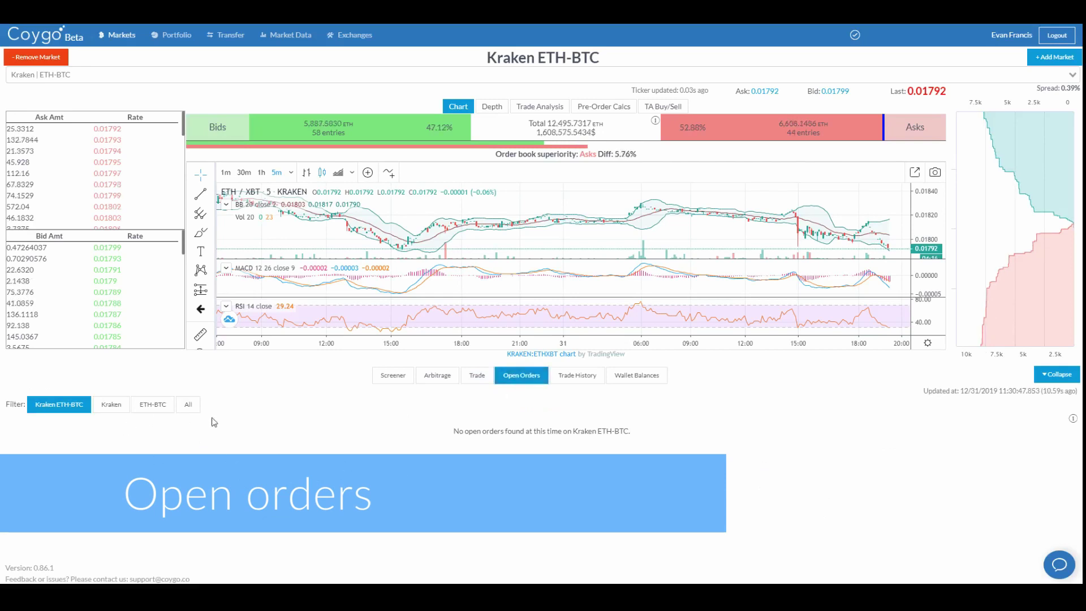
pyautogui.click(113, 408)
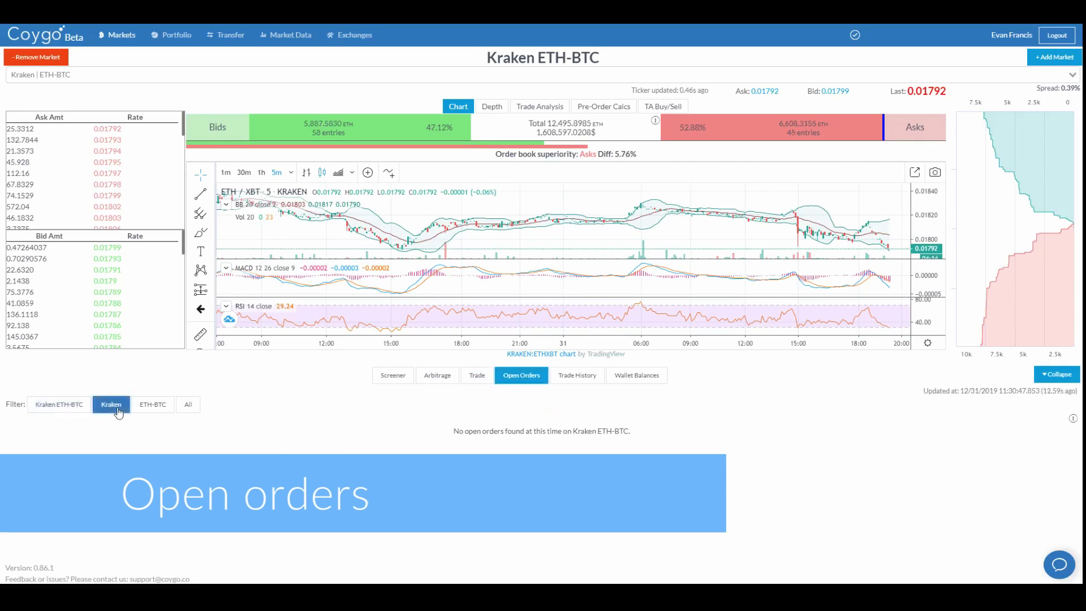
# Filter the open orders by ETH-BTC, by all markets, and back to Kraken ETH-BTC
pyautogui.click(148, 409)
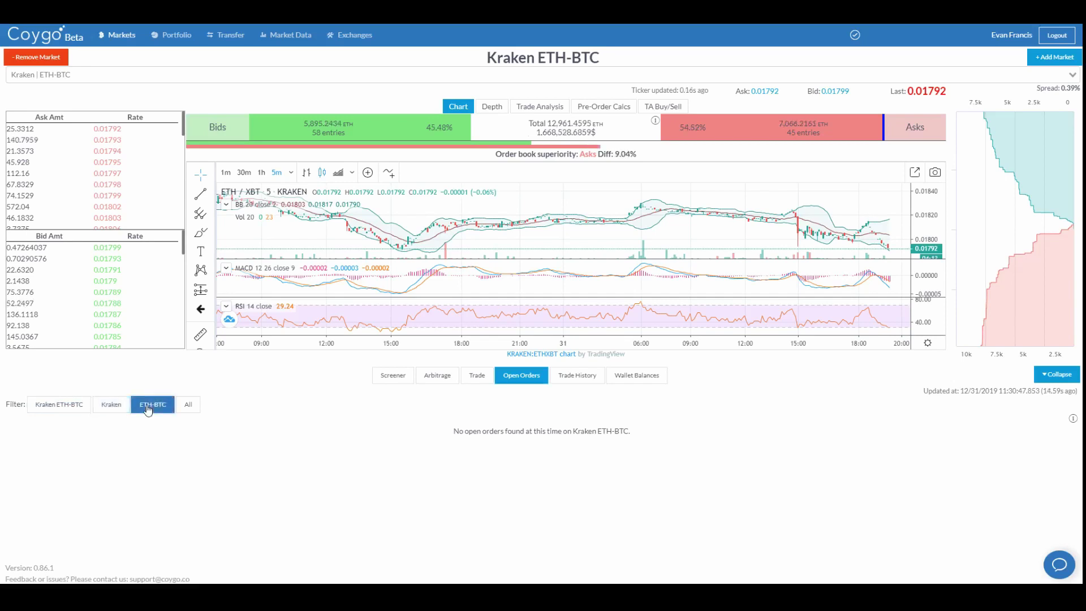
pyautogui.click(184, 409)
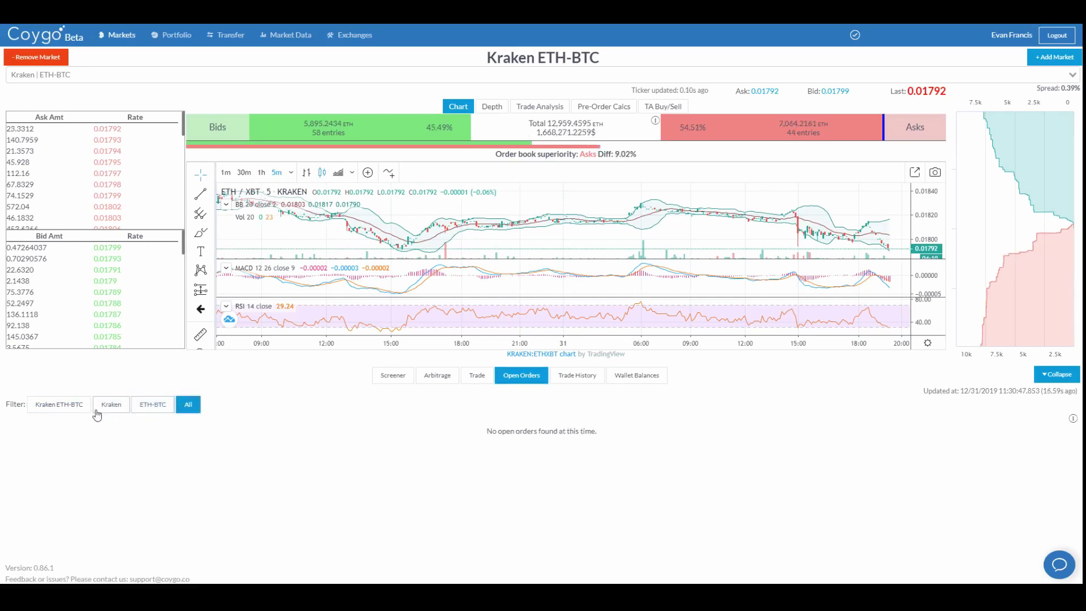
pyautogui.click(73, 409)
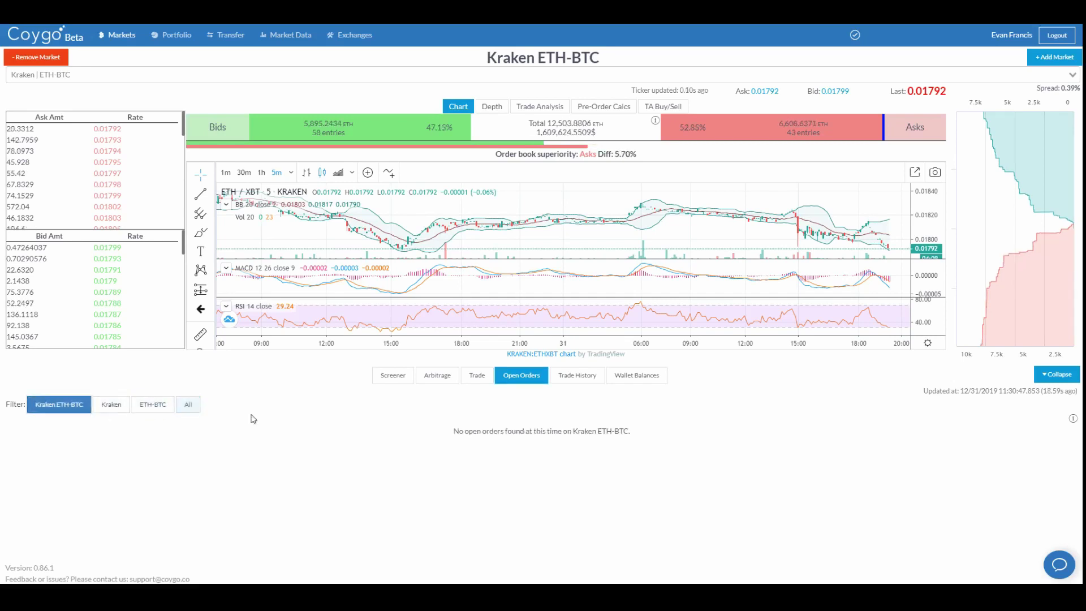
# View the trade history filtered by Kraken, ETH-BTC and all markets, and open the wallet balances
pyautogui.click(591, 385)
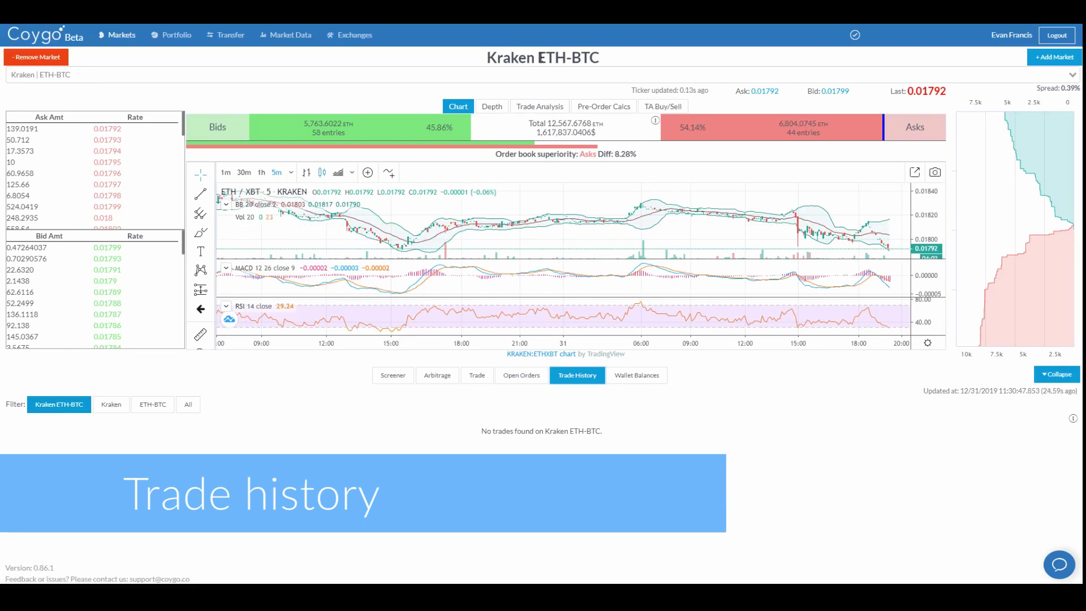
pyautogui.click(110, 405)
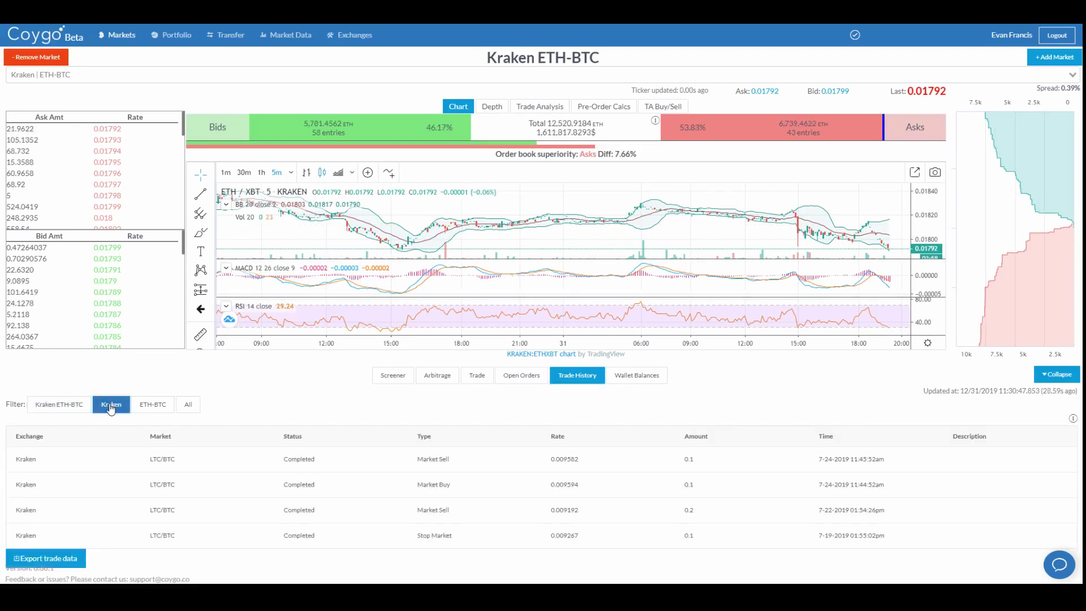
pyautogui.click(151, 406)
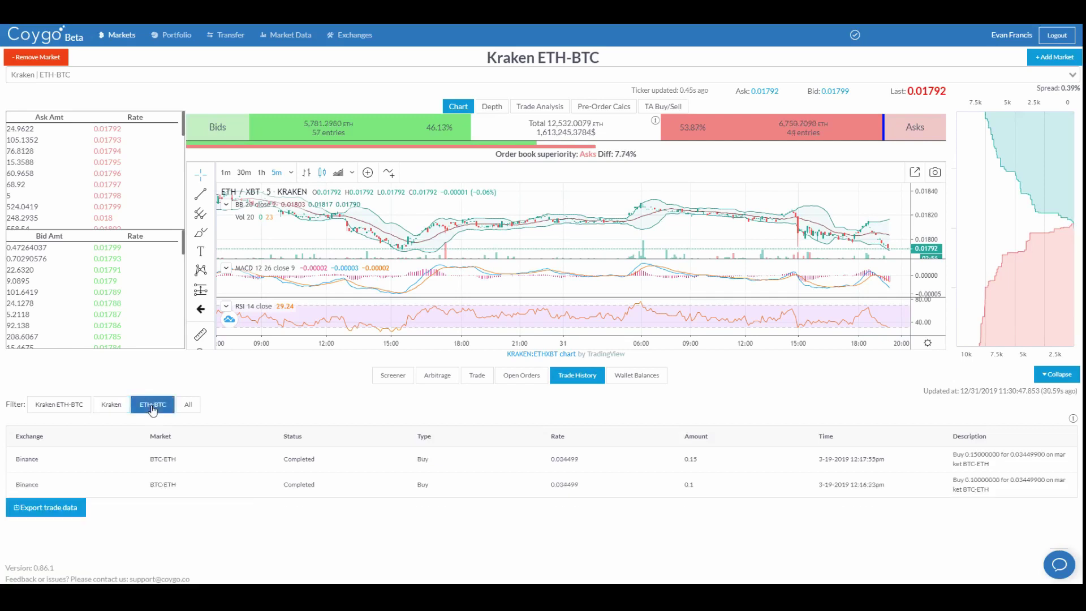
pyautogui.click(188, 405)
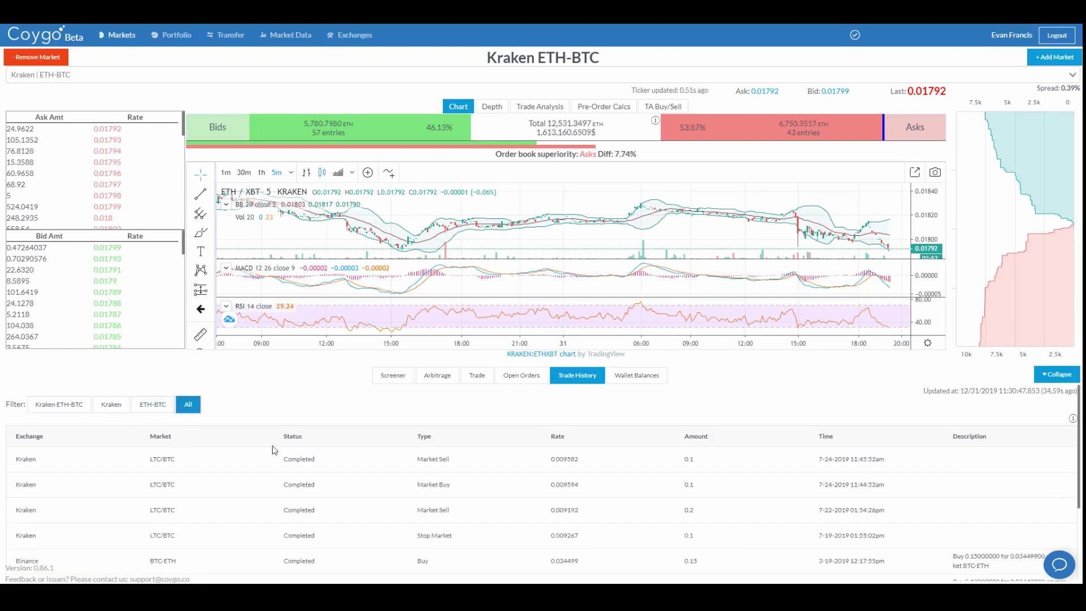
pyautogui.click(646, 386)
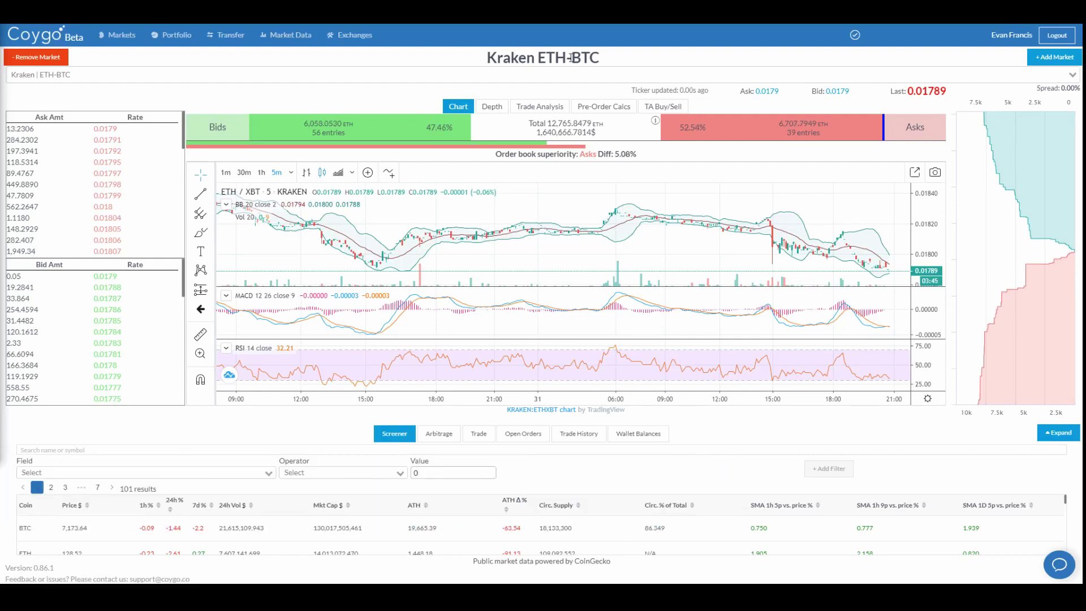
# Add Binance ETH-BTC as a second market beside Kraken and look through its list of selectable markets
pyautogui.click(1038, 60)
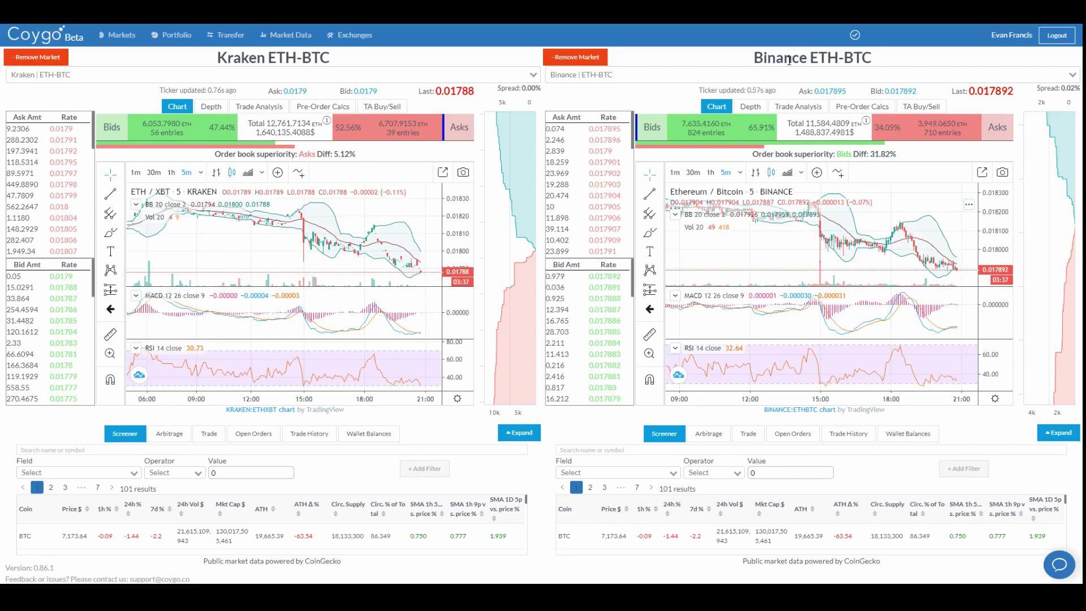
pyautogui.click(664, 74)
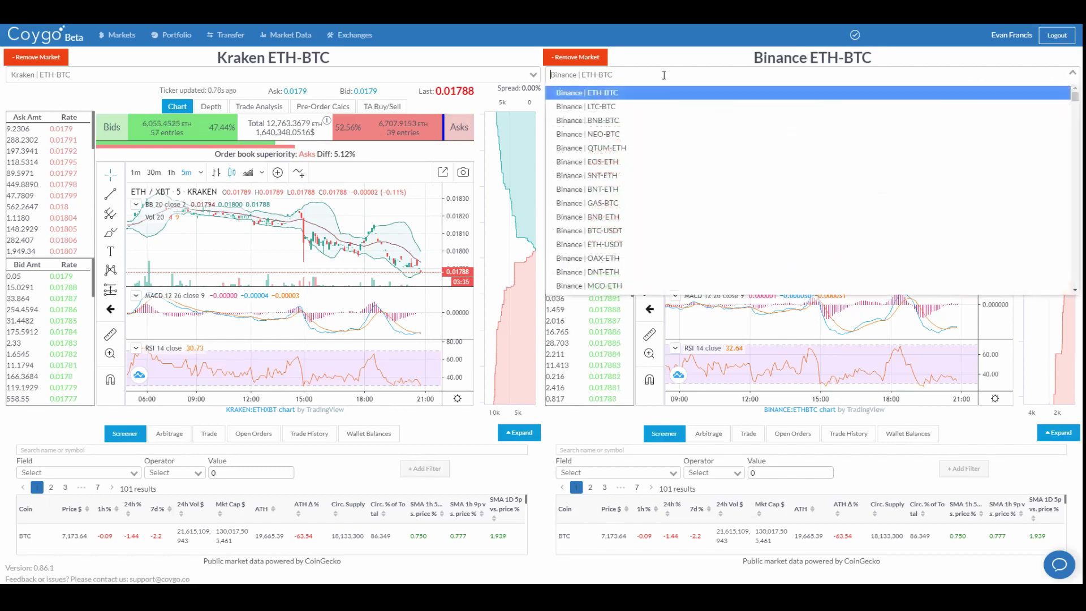
pyautogui.click(636, 54)
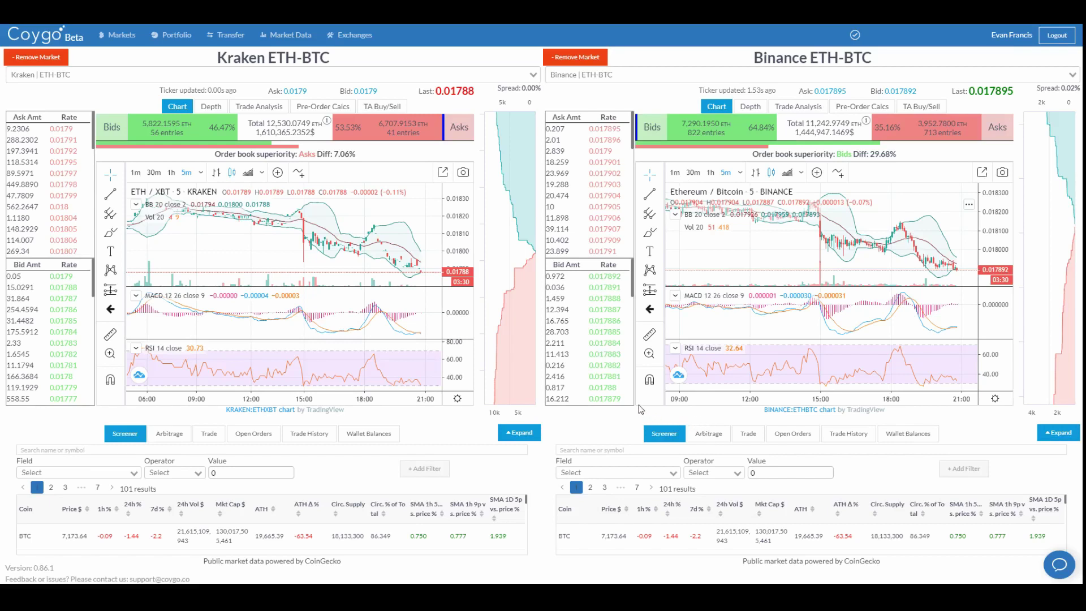
pyautogui.click(708, 434)
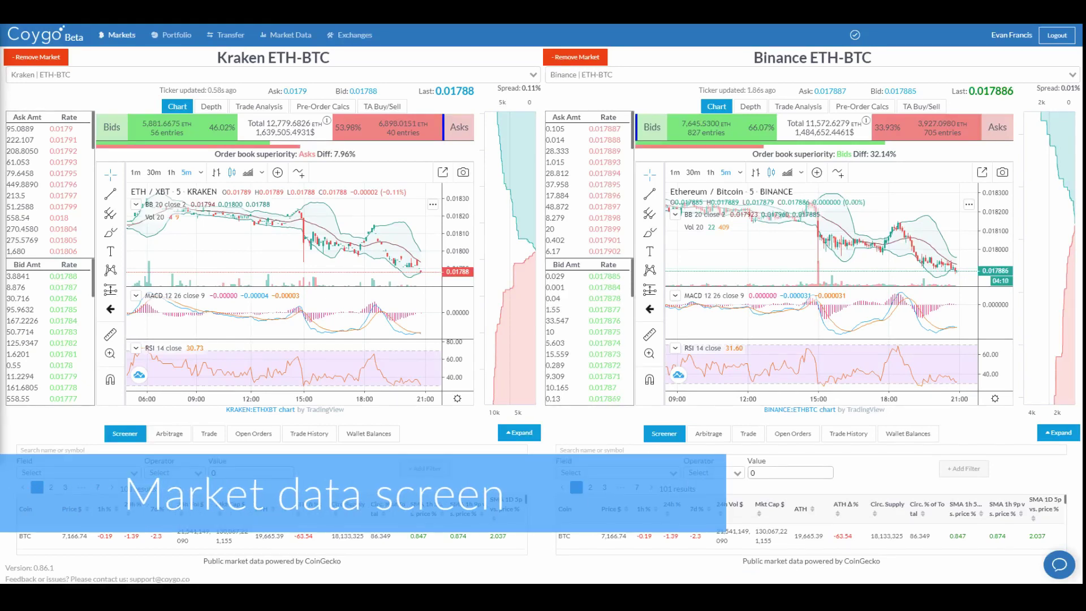
# Add a filter for Volume 24h >= 5000000 to the screener on the Market Data screen
pyautogui.click(289, 35)
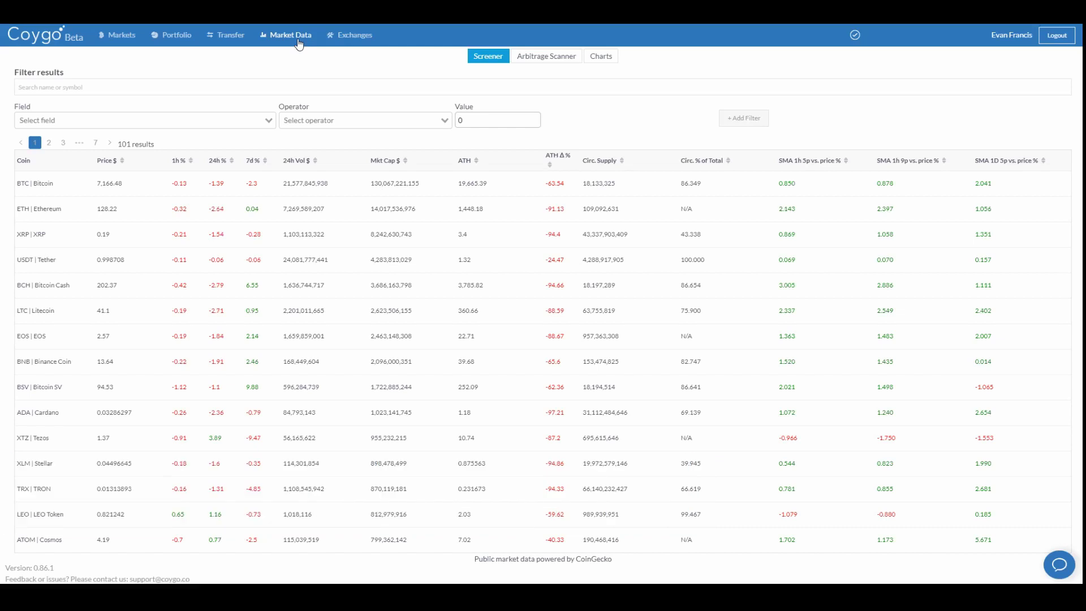
pyautogui.click(262, 118)
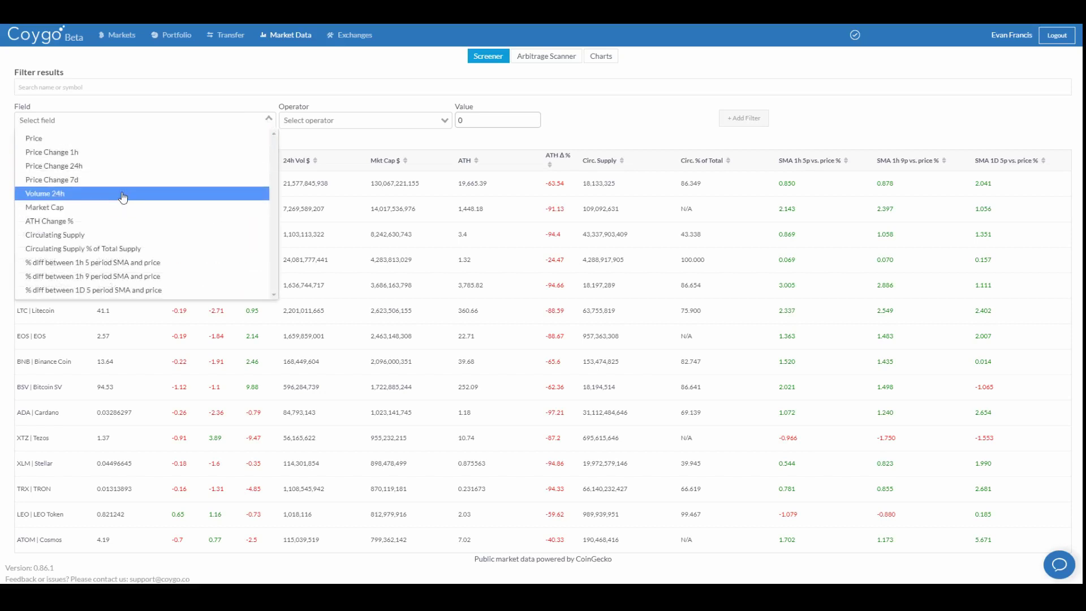
pyautogui.click(120, 193)
pyautogui.click(317, 120)
pyautogui.click(321, 167)
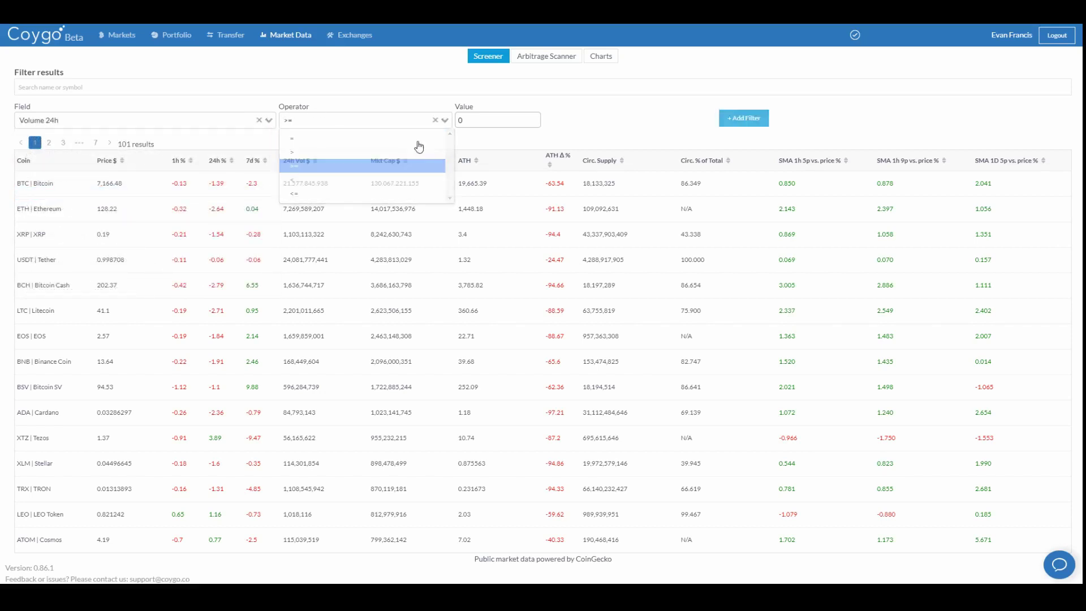
pyautogui.press('Tab')
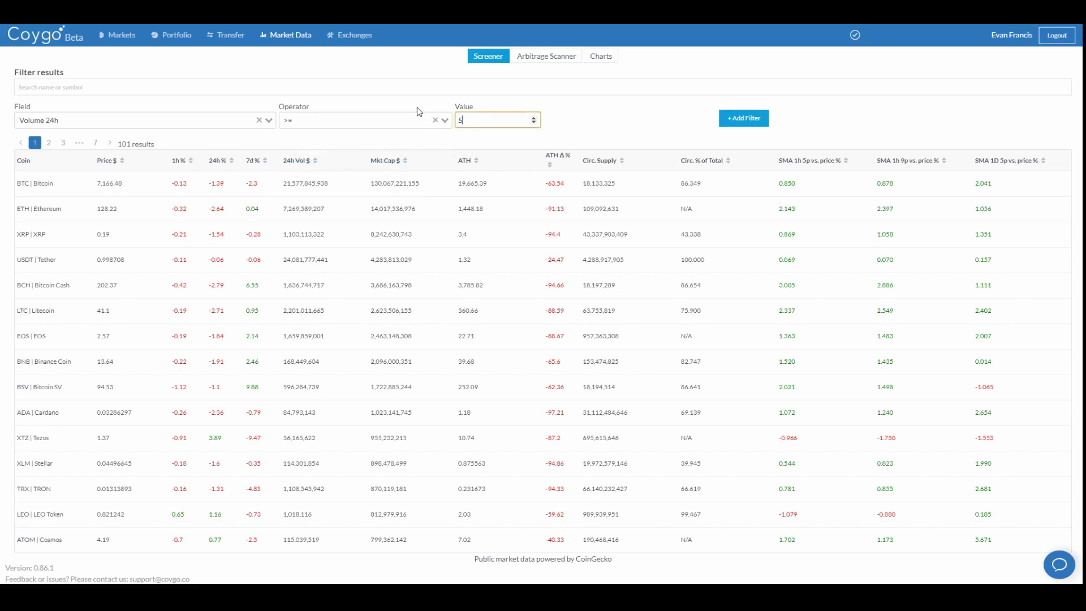
pyautogui.write('5000000')
pyautogui.click(738, 120)
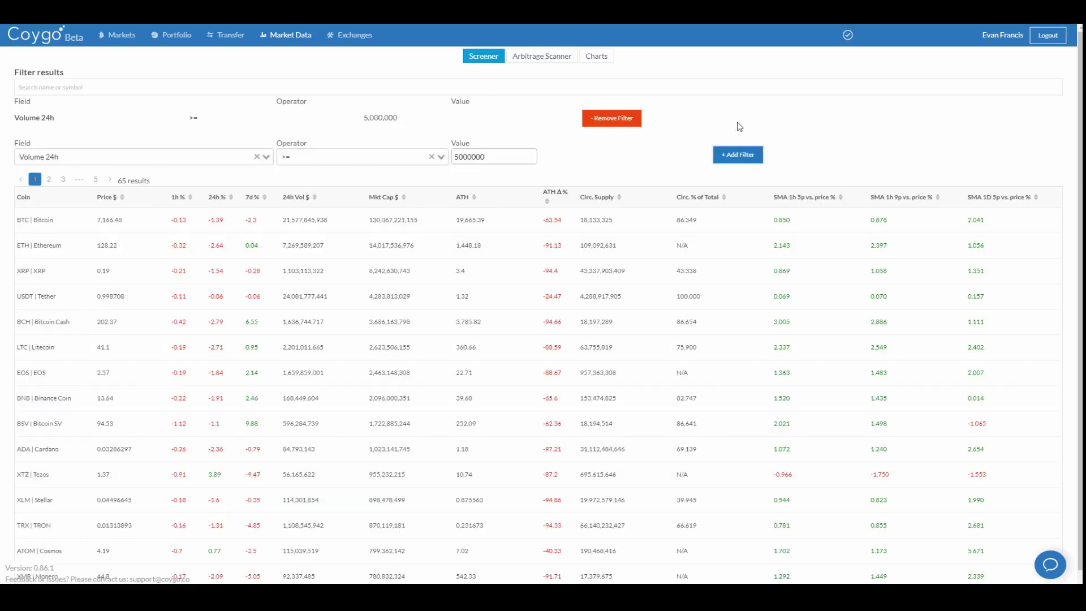
# Add a second screener filter for Market Cap >= 25000000
pyautogui.click(243, 159)
pyautogui.click(121, 245)
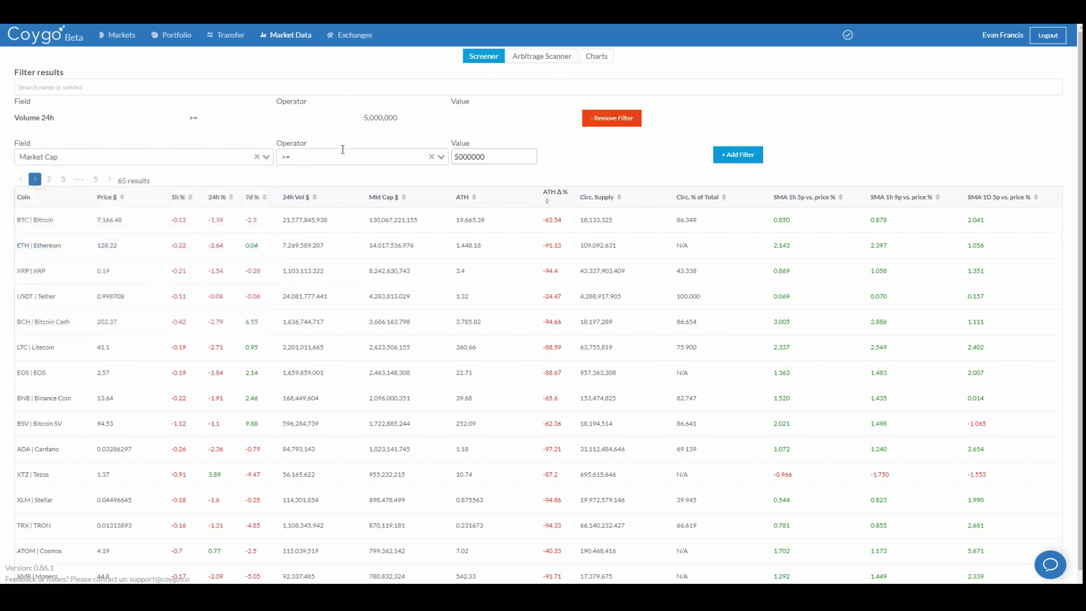
pyautogui.click(461, 157)
pyautogui.write('2')
pyautogui.click(734, 162)
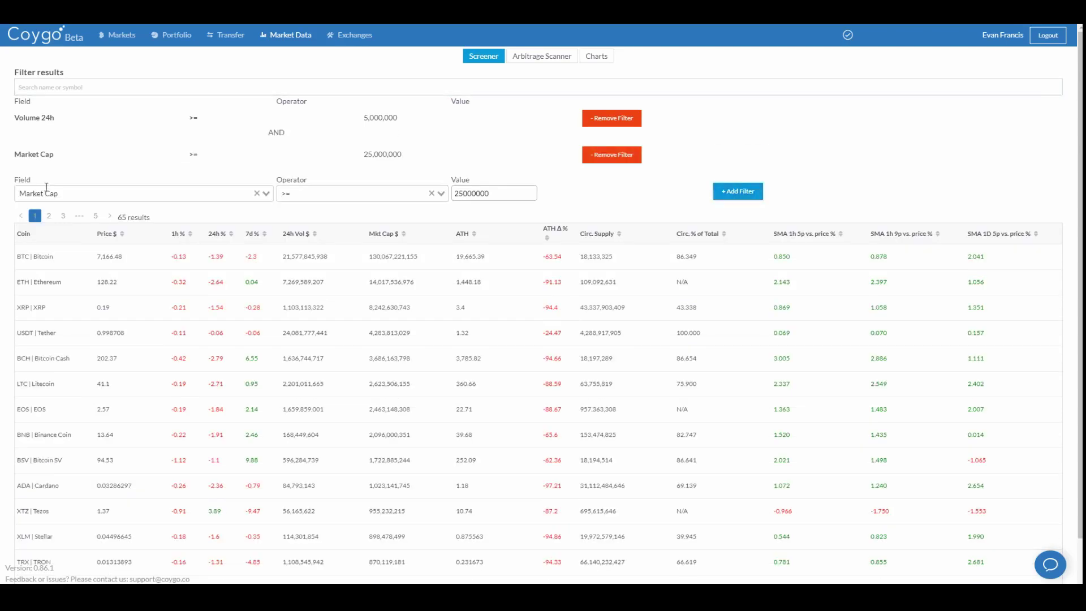
# Add a third screener filter for Price Change 24h <= -3
pyautogui.click(69, 195)
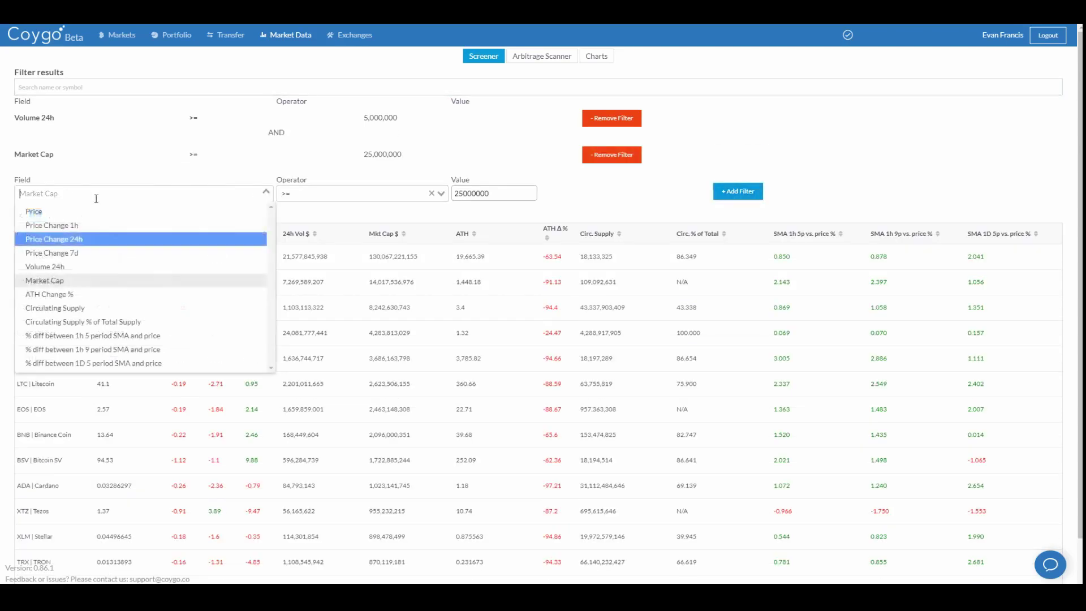
pyautogui.click(119, 244)
pyautogui.click(362, 193)
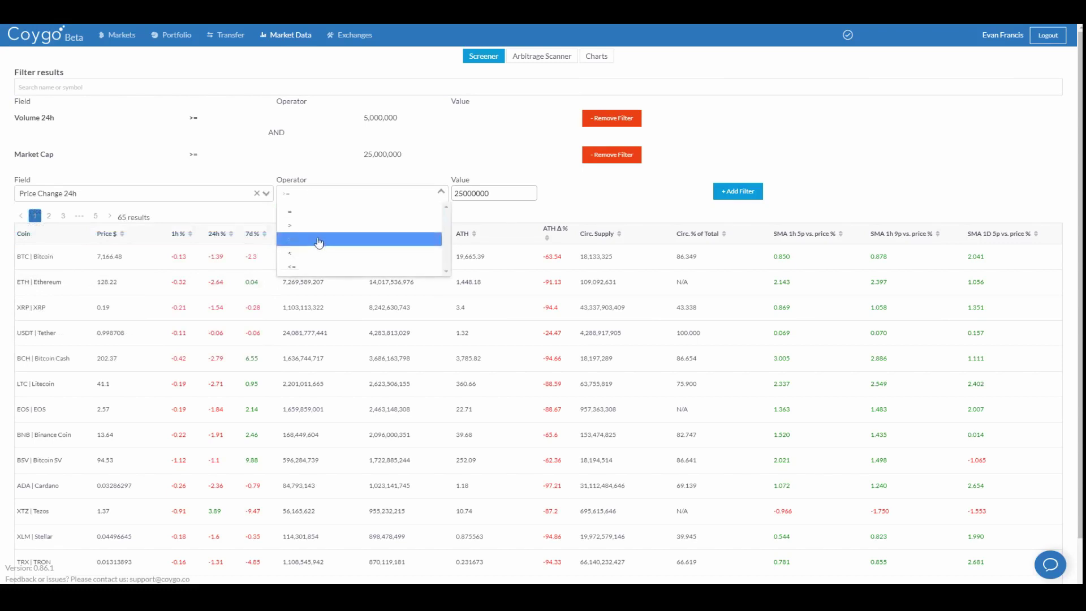
pyautogui.click(318, 266)
pyautogui.doubleClick(484, 199)
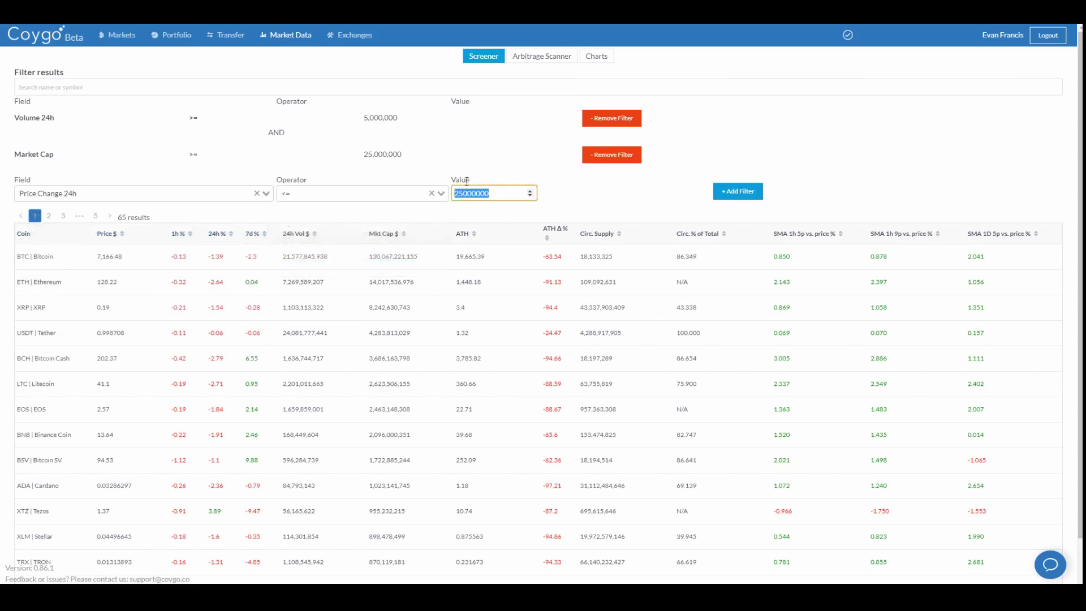
pyautogui.write('-3')
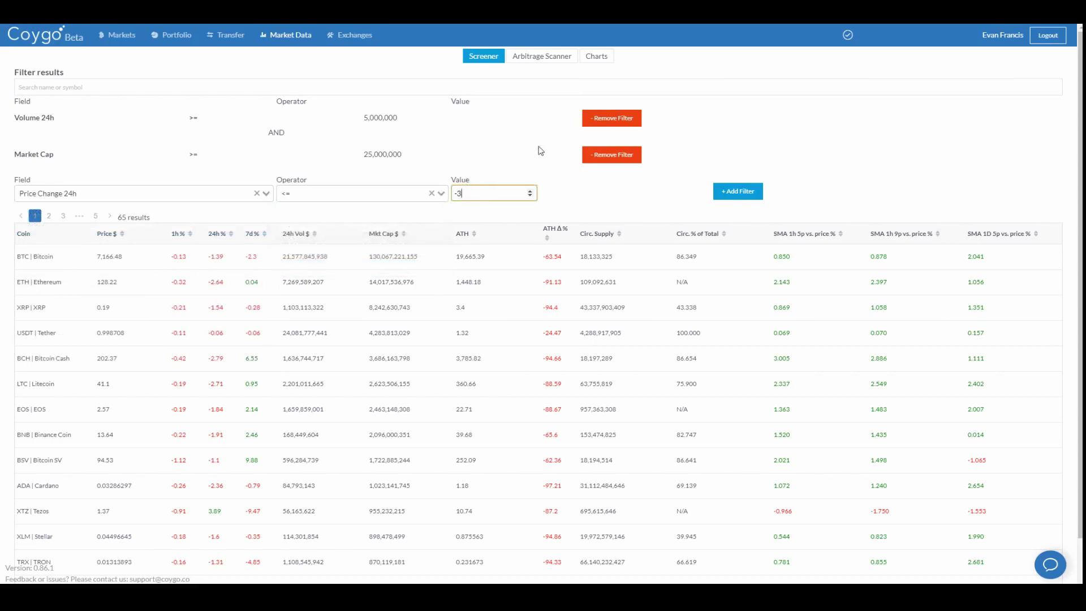
pyautogui.click(736, 192)
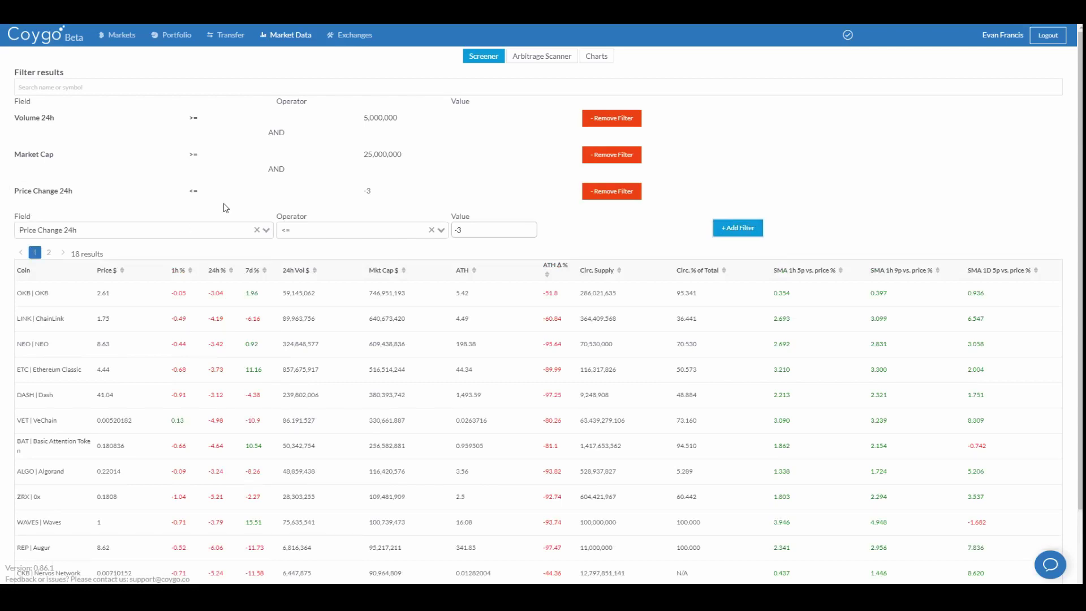
# Add a fourth screener filter for % diff between 1D 5 period SMA and price <= -1
pyautogui.click(211, 230)
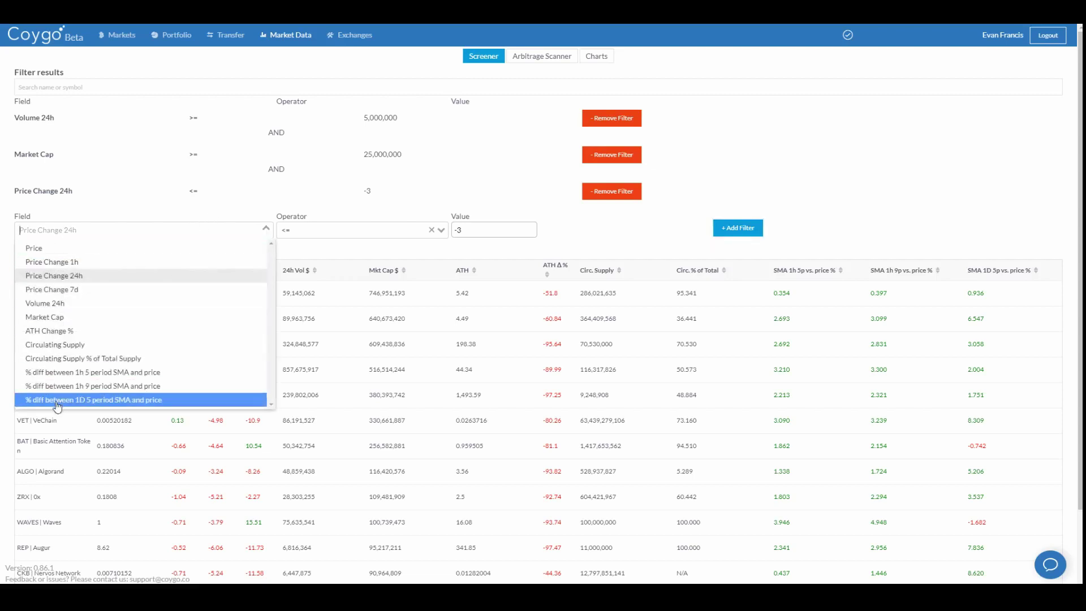
pyautogui.click(57, 401)
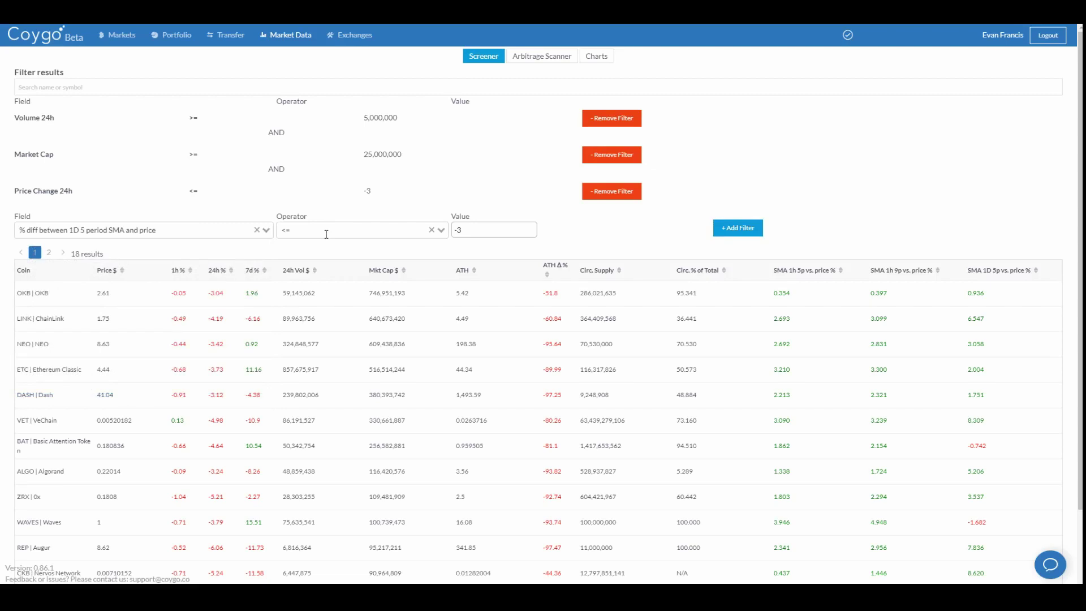
pyautogui.click(490, 231)
pyautogui.press('BackSpace')
pyautogui.write('1')
pyautogui.click(726, 232)
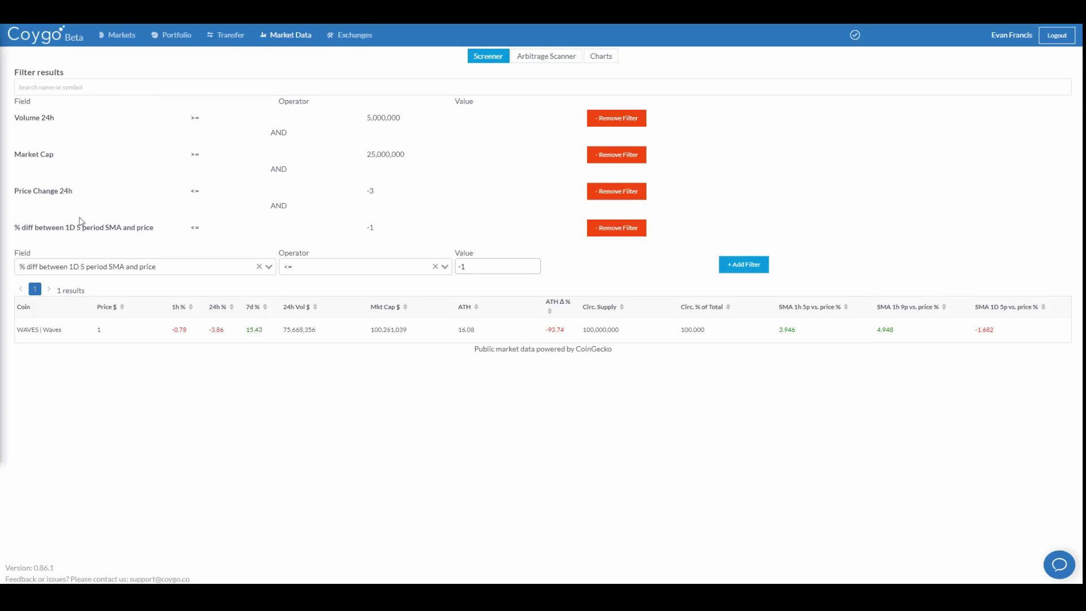
# View the ETH-BTC arbitrage scanner and its list of market pairs, and open the overall market cap charts
pyautogui.click(555, 61)
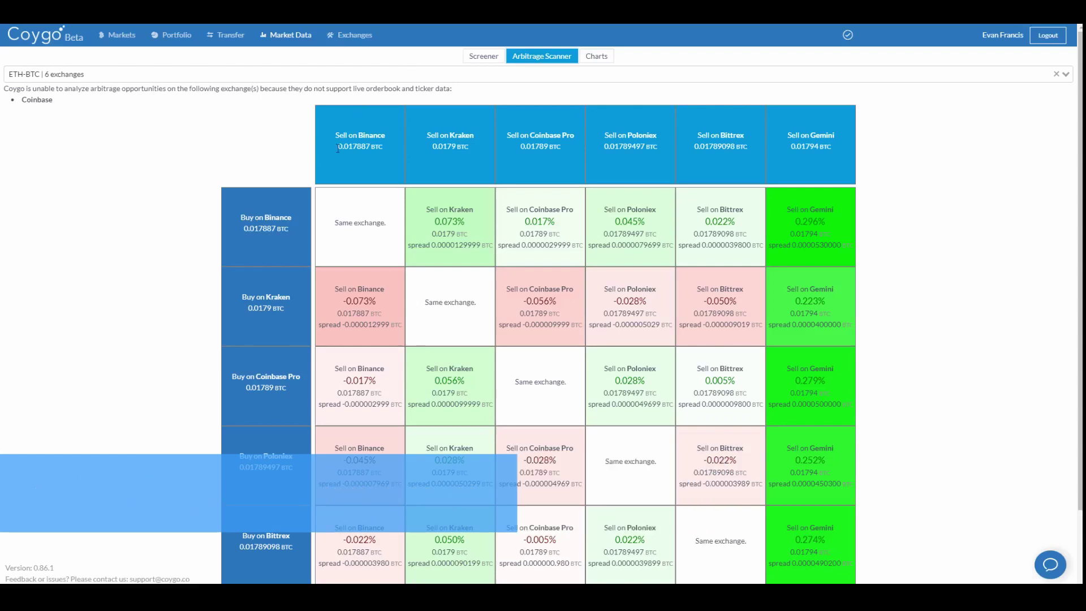
pyautogui.click(301, 76)
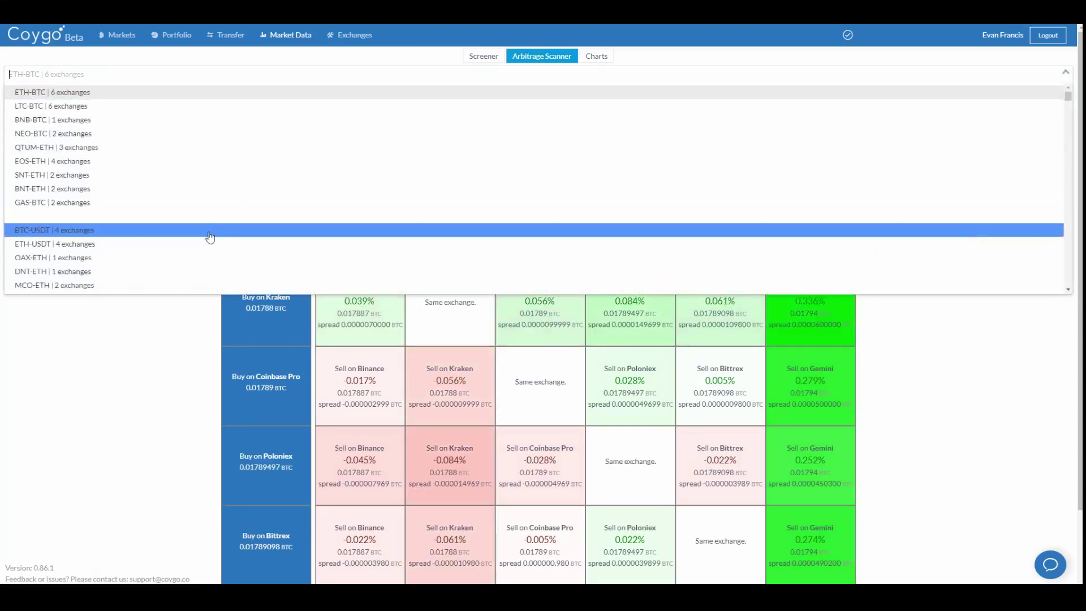
pyautogui.click(132, 360)
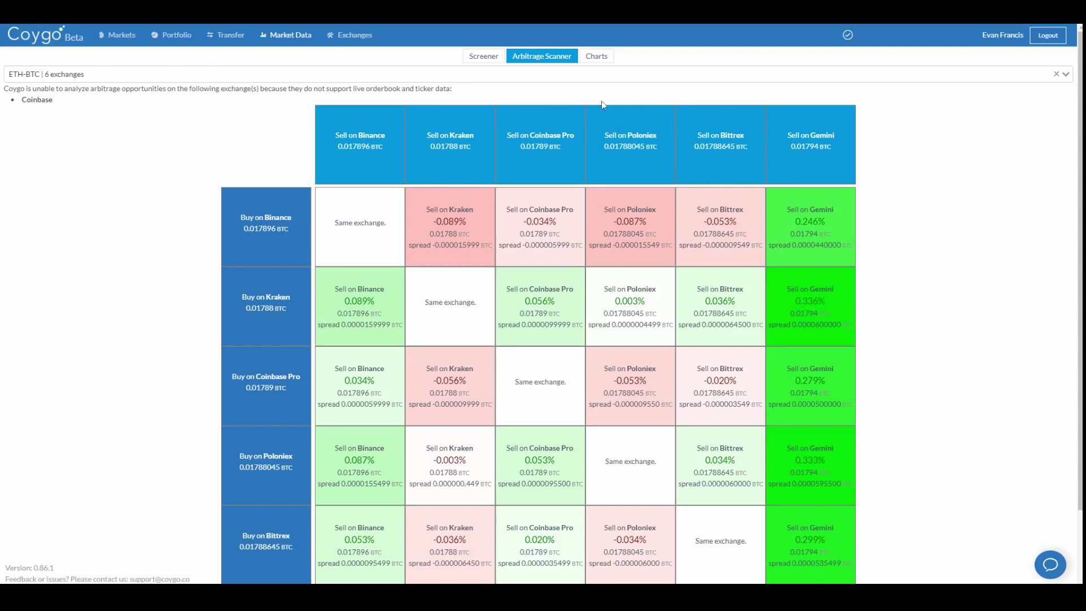
pyautogui.click(599, 55)
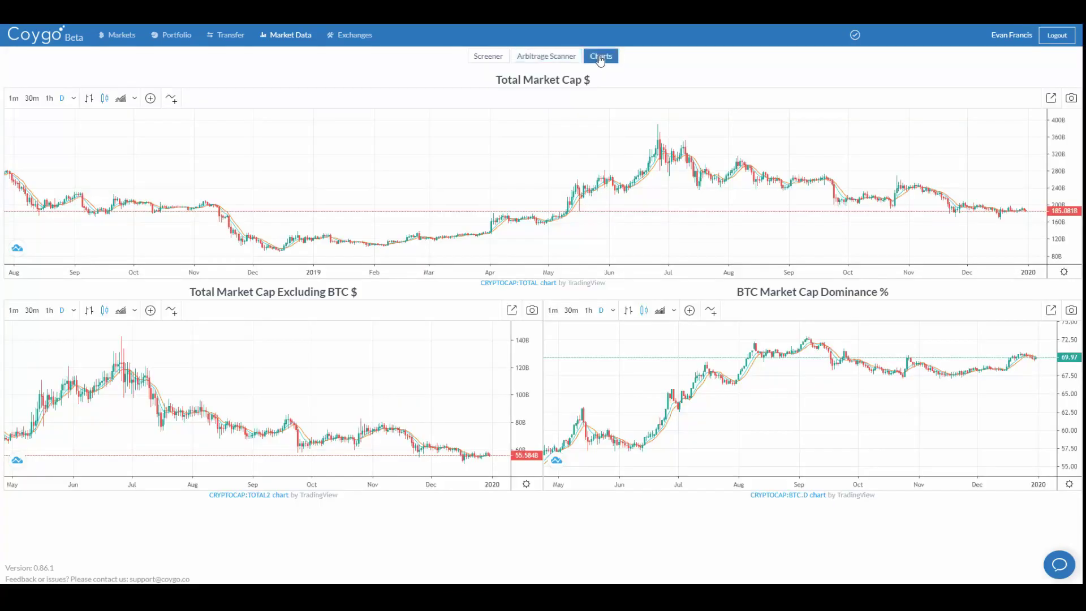